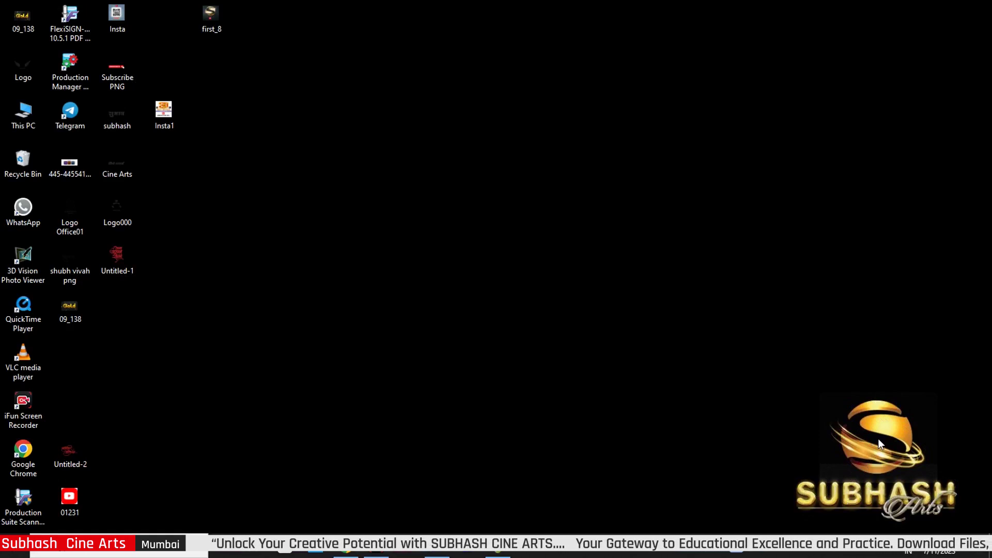
# - Open This PC from the desktop icon to launch File Explorer
pyautogui.click(26, 117)
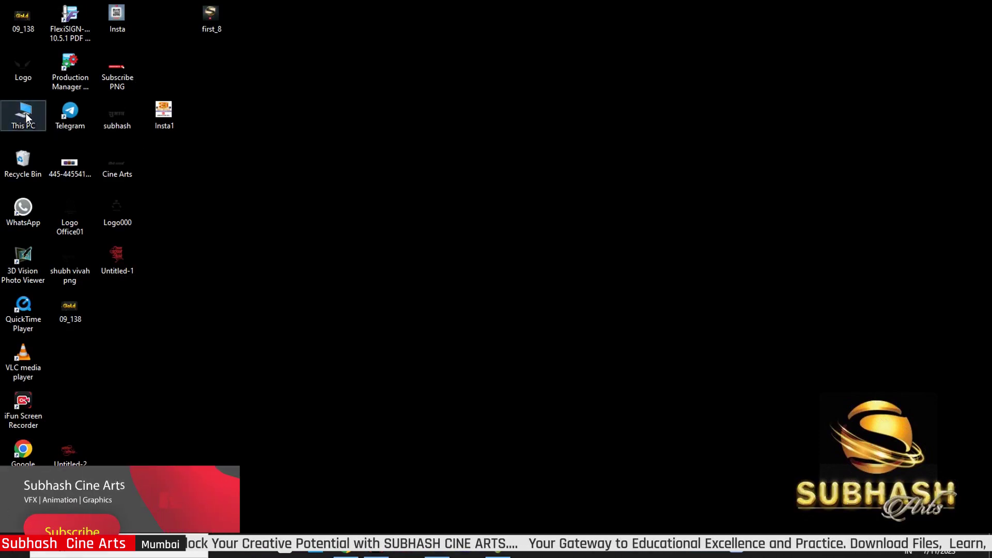
pyautogui.doubleClick(26, 114)
# - Extract the 11-7-23 archive in Downloads in place, supplying its password
pyautogui.click(51, 103)
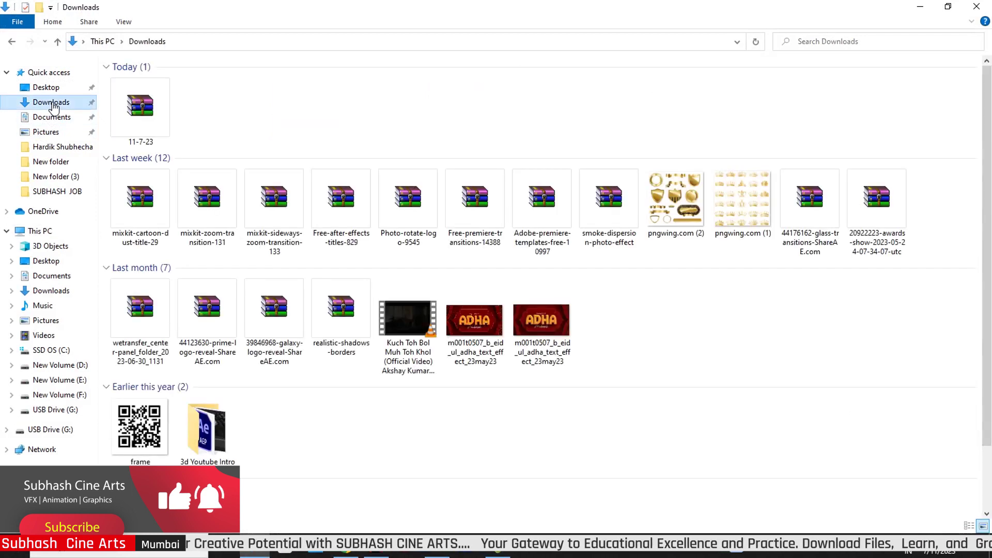
pyautogui.click(155, 115)
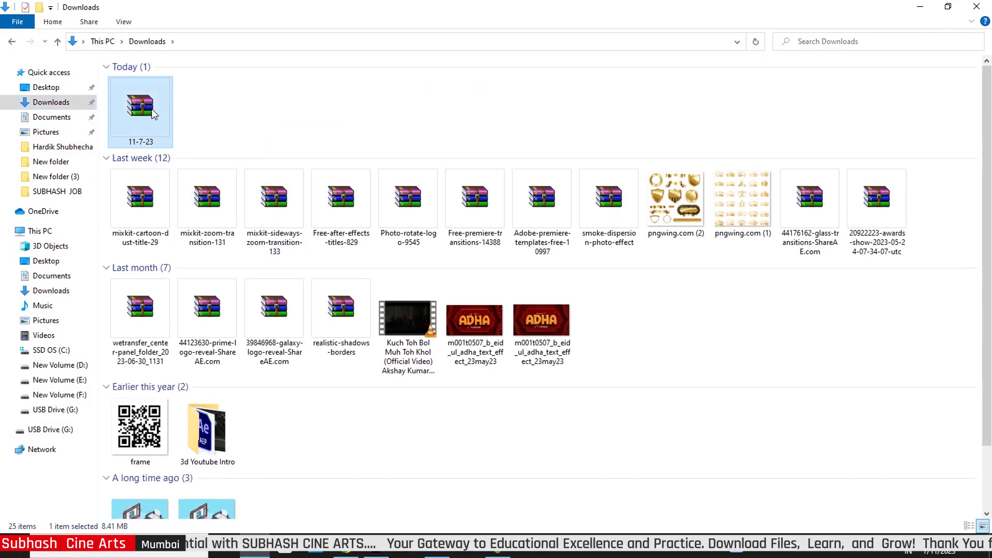
pyautogui.rightClick(152, 119)
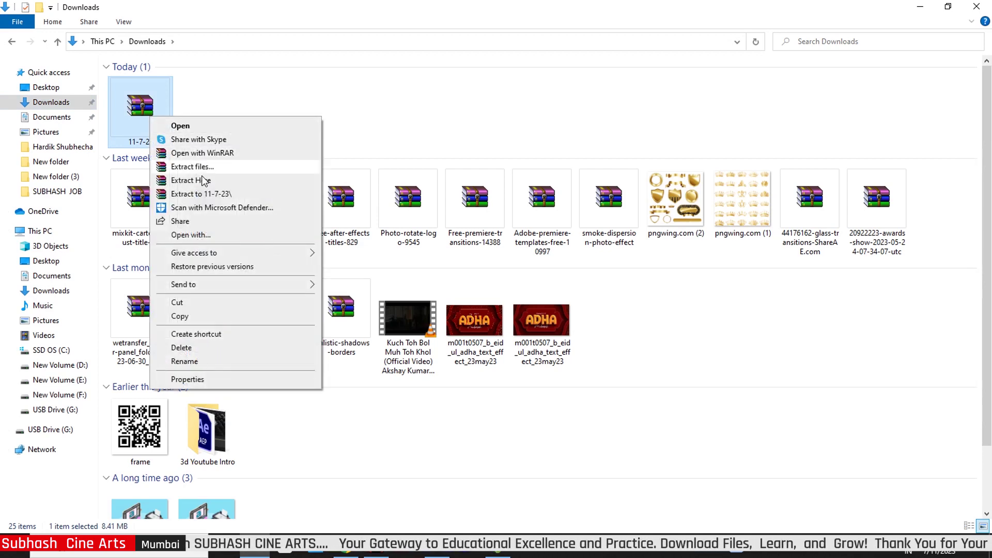
pyautogui.click(203, 181)
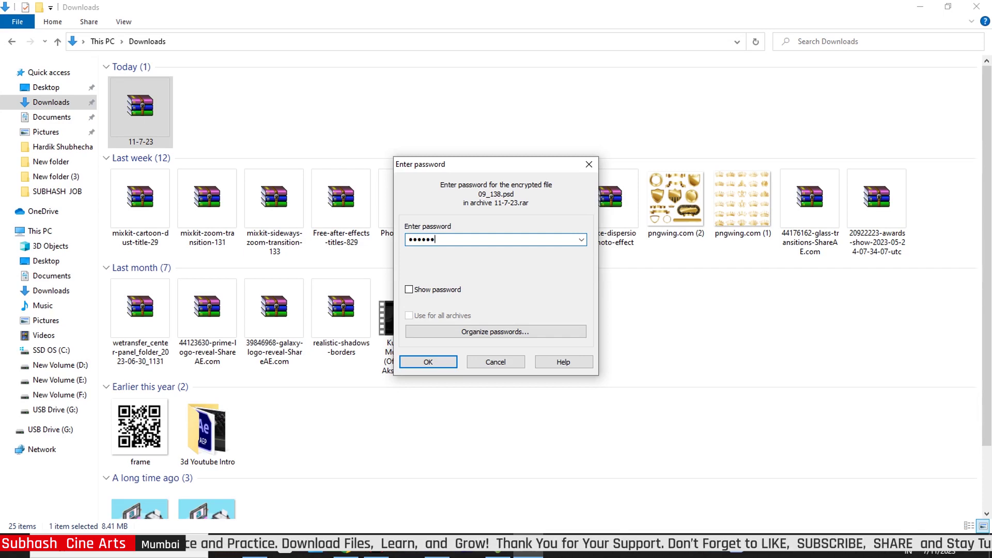
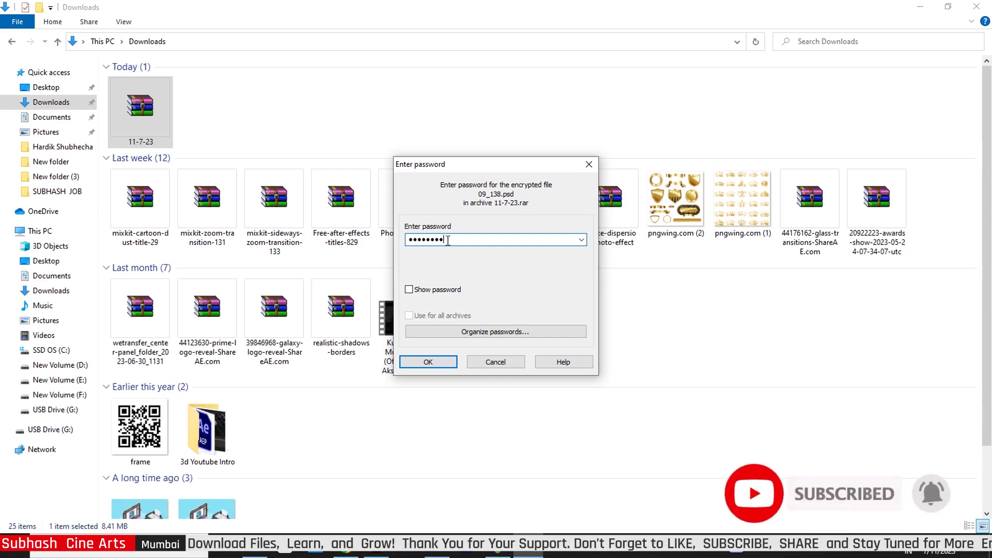
pyautogui.moveTo(453, 239); pyautogui.dragTo(403, 253)
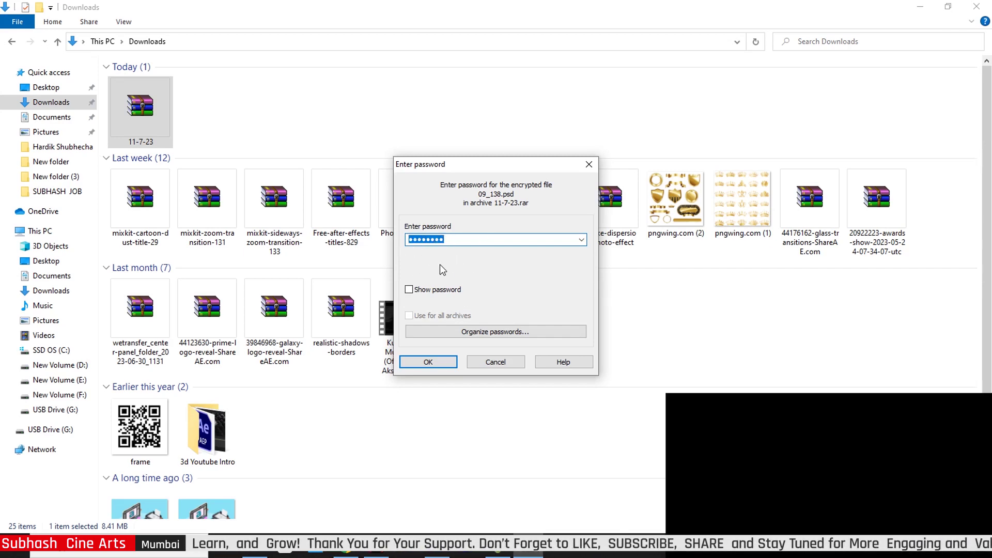
pyautogui.click(428, 362)
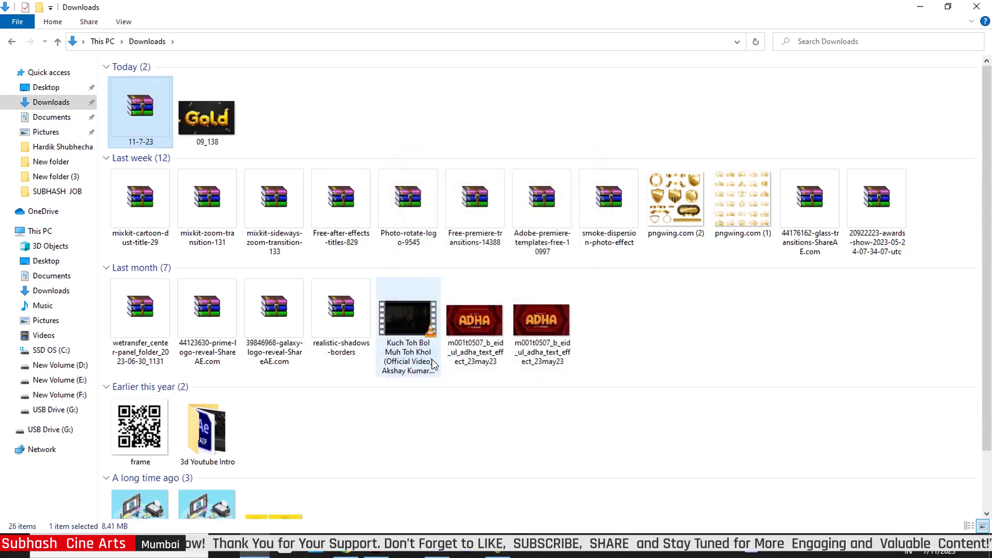
# - Drag the extracted 09_138 file into Photoshop to open the gold template
pyautogui.click(223, 125)
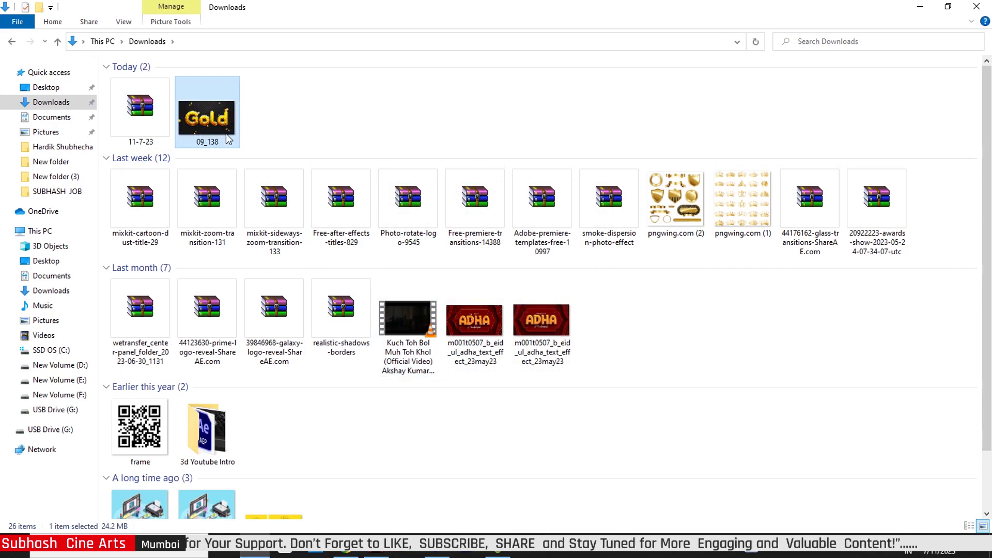
pyautogui.moveTo(223, 123)
pyautogui.mouseDown()
pyautogui.moveTo(447, 476)
pyautogui.moveTo(275, 266)
pyautogui.moveTo(252, 275)
pyautogui.mouseUp()
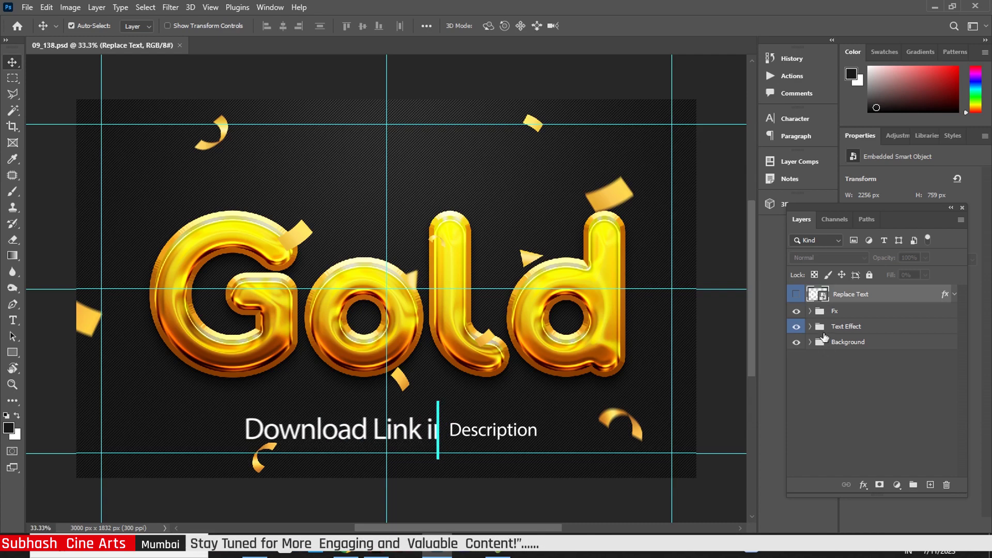
# - Open the Replace Text smart object as Christmas.psb and retype its text as 'Gold'
pyautogui.doubleClick(822, 294)
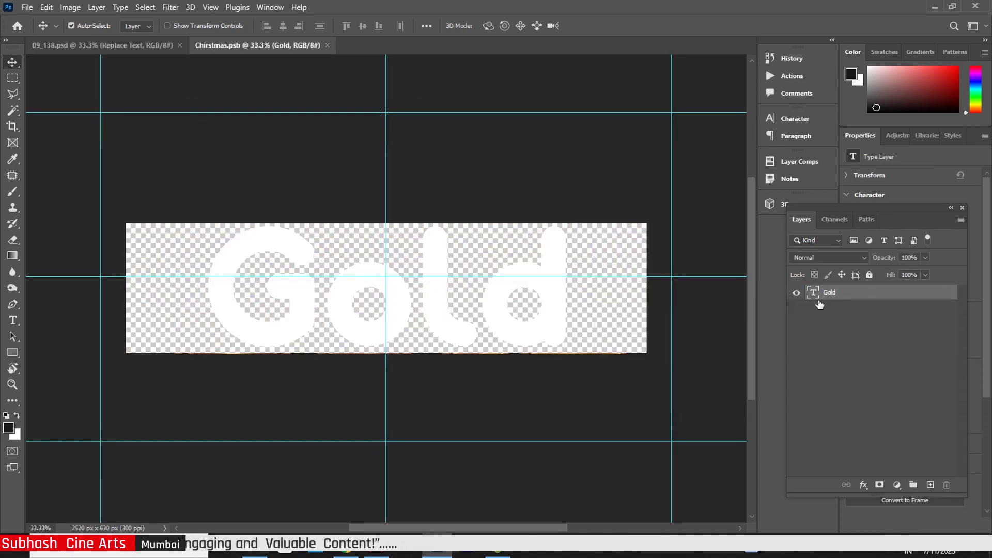
pyautogui.doubleClick(813, 293)
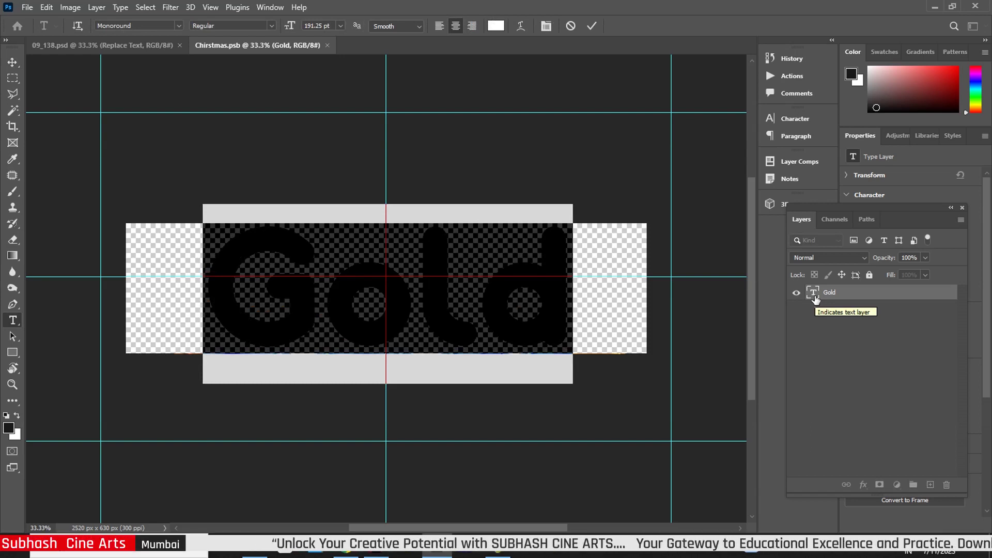
pyautogui.write('G')
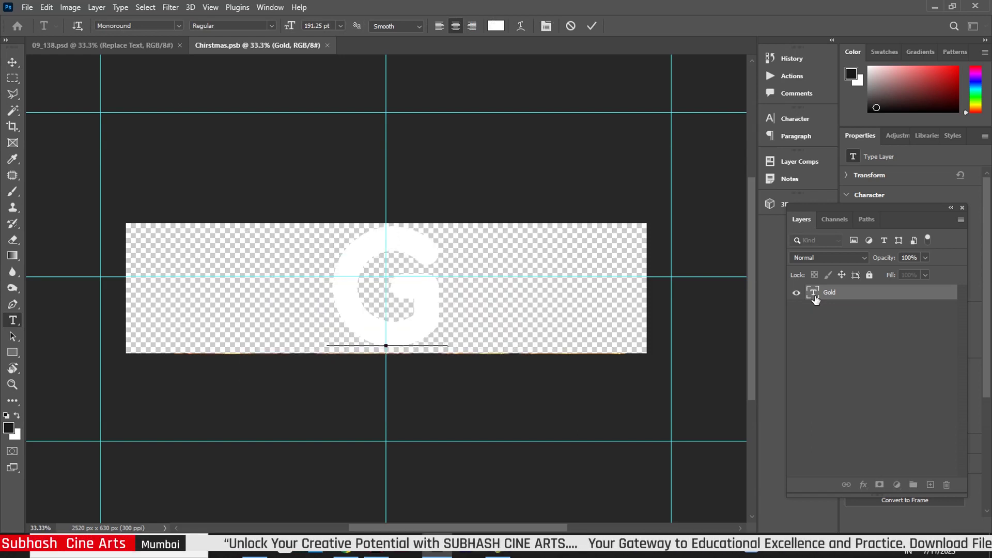
pyautogui.write('old')
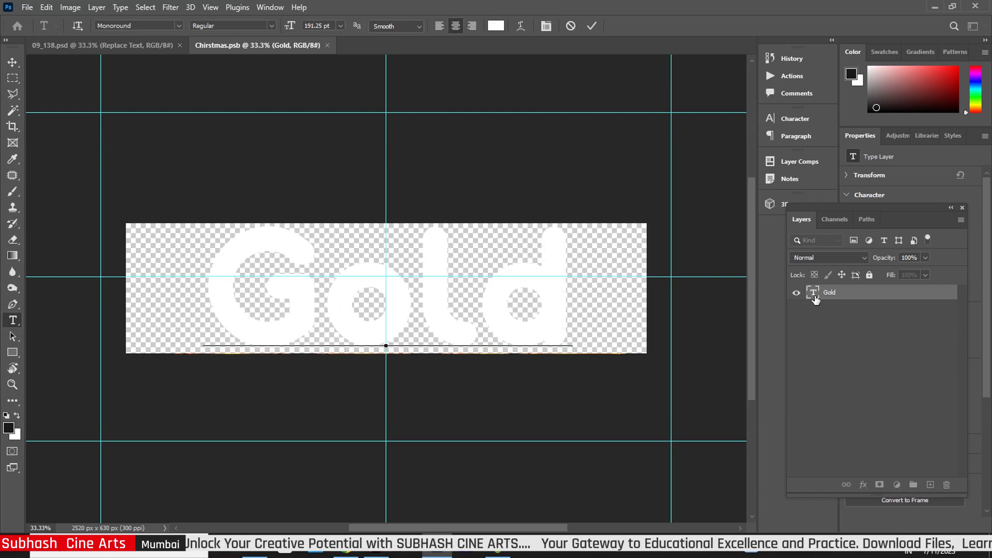
pyautogui.click(11, 64)
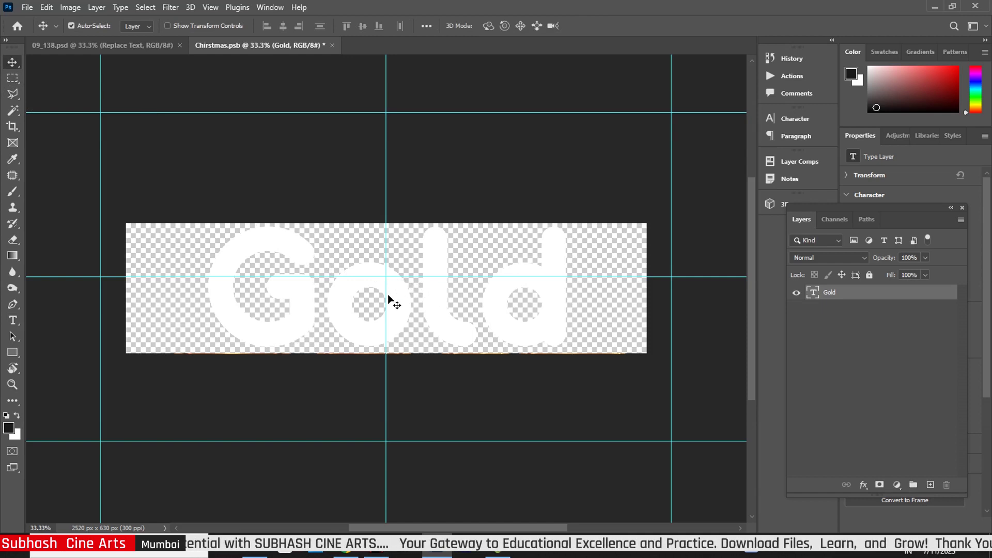
pyautogui.click(13, 320)
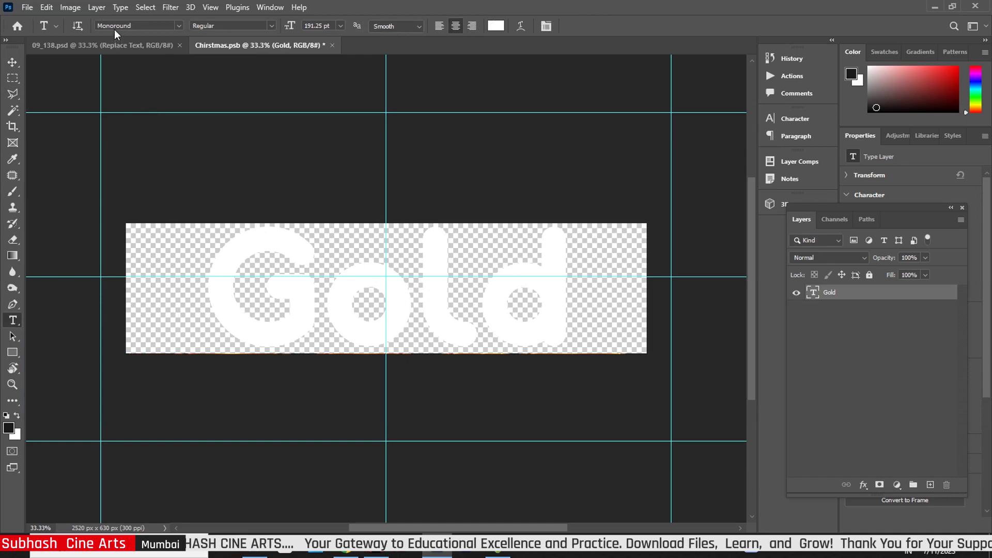
# - Set the Gold text font to Bakbak One and nudge it slightly into place
pyautogui.click(179, 27)
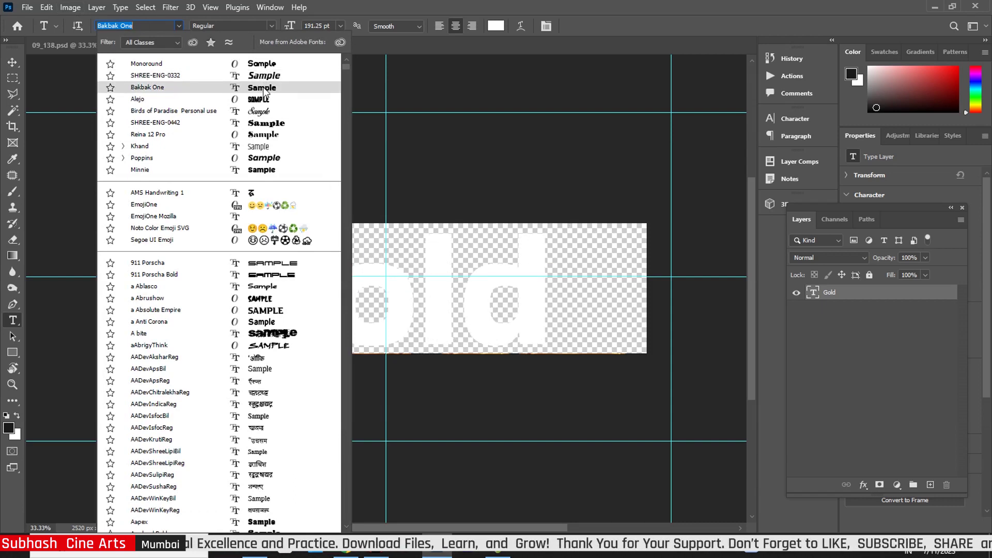
pyautogui.click(264, 89)
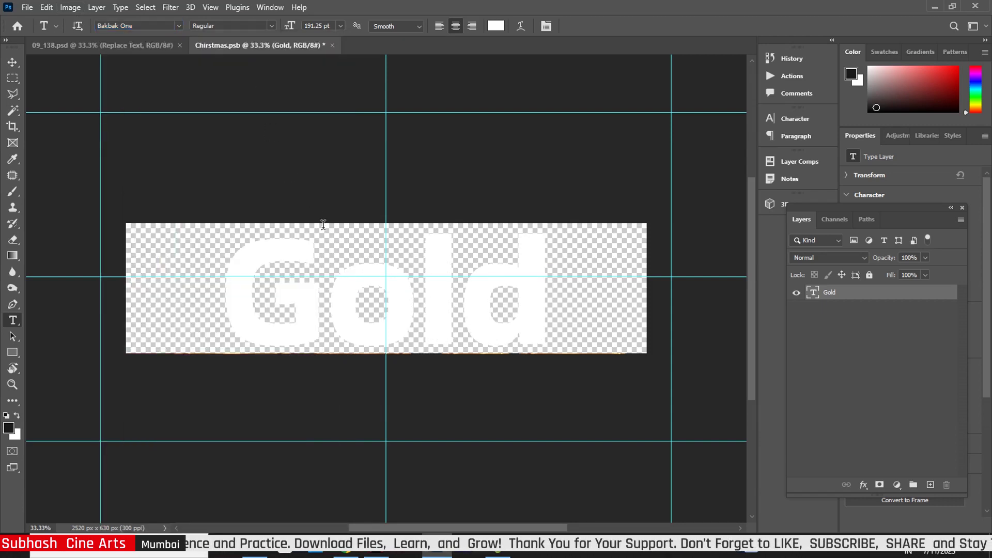
pyautogui.click(16, 63)
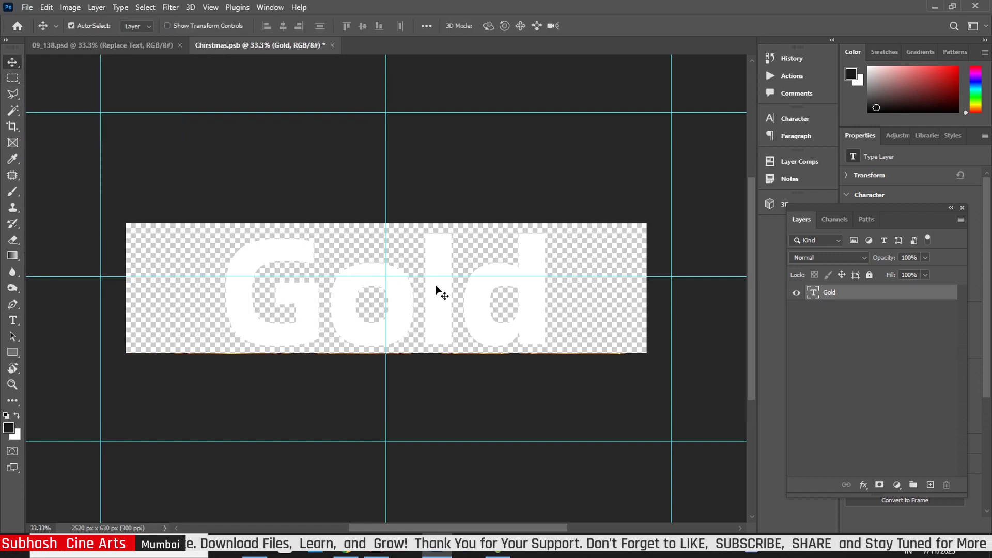
pyautogui.moveTo(438, 290); pyautogui.dragTo(430, 284)
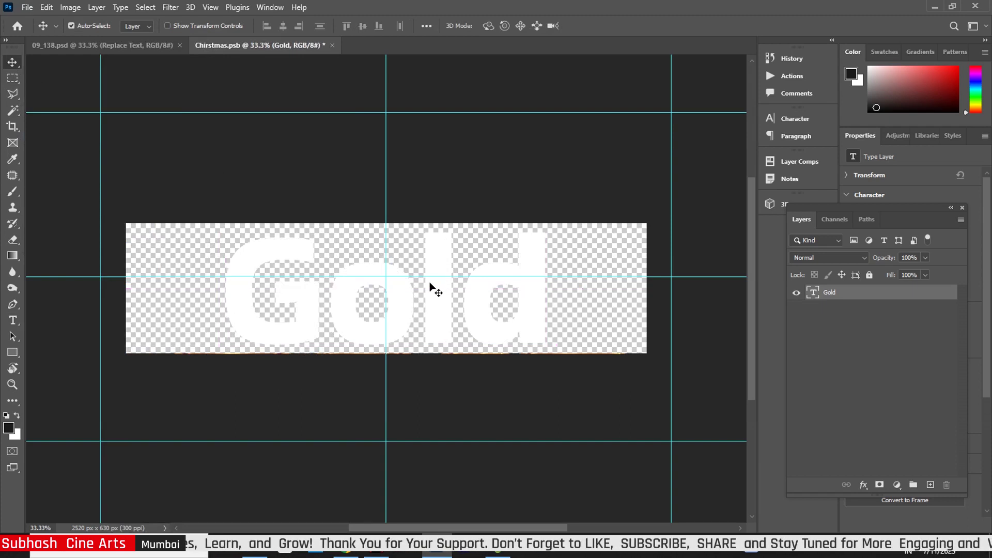
# - Warp the Gold text with an Arc style at a gentle +4% bend
pyautogui.click(16, 319)
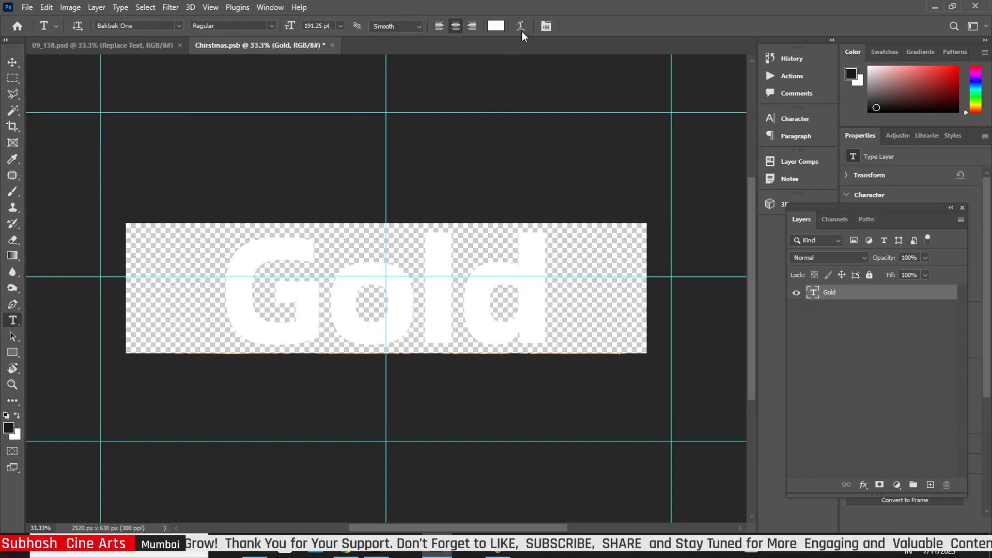
pyautogui.click(521, 25)
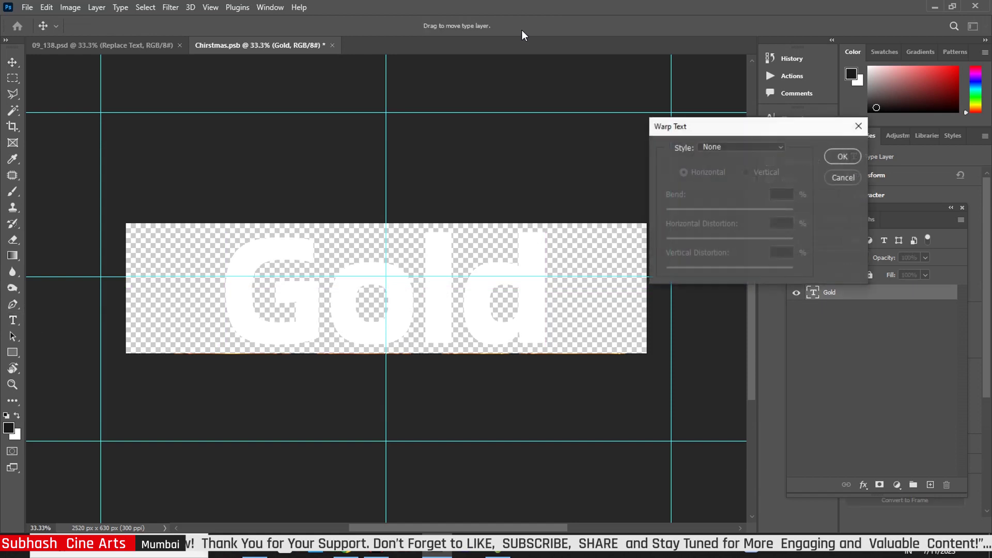
pyautogui.click(779, 147)
pyautogui.click(737, 181)
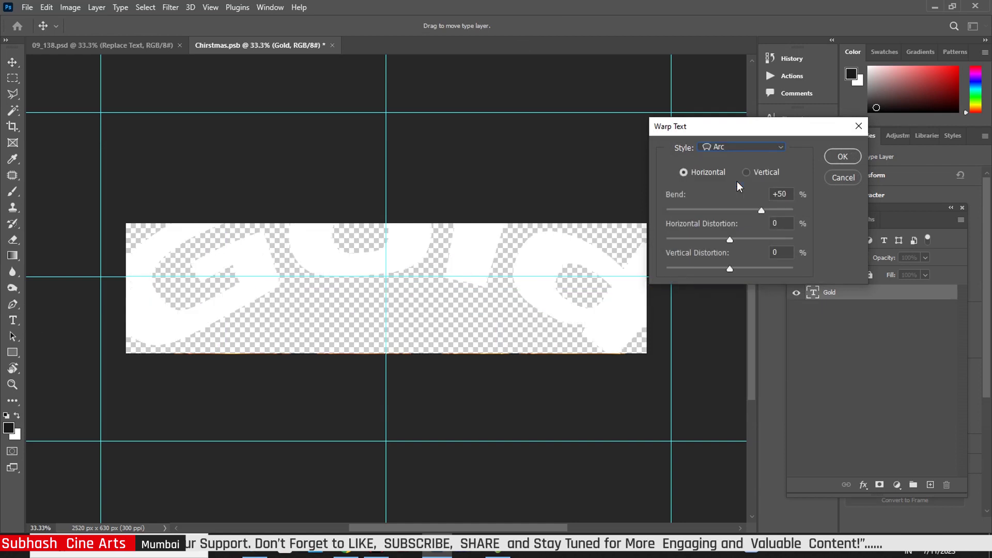
pyautogui.moveTo(761, 209); pyautogui.dragTo(733, 218)
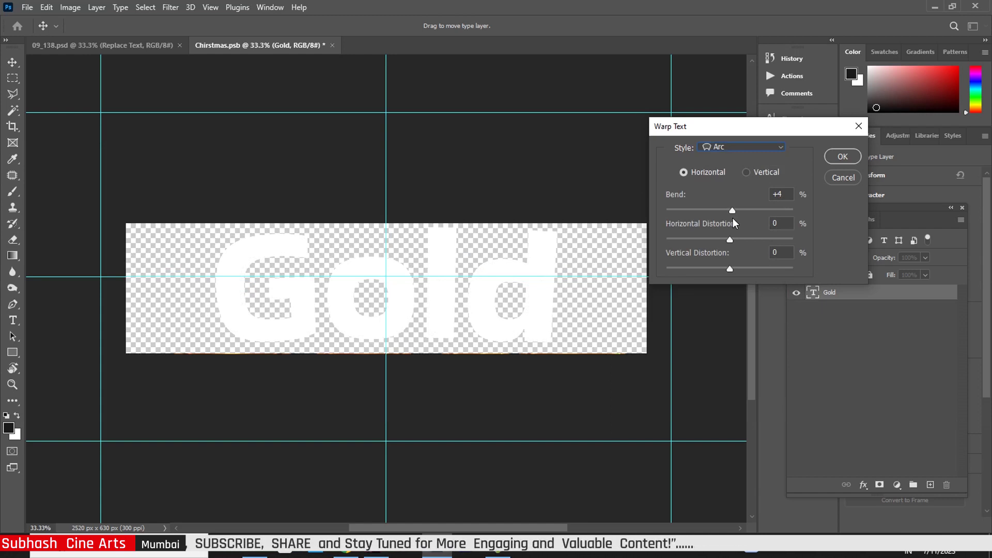
pyautogui.click(843, 156)
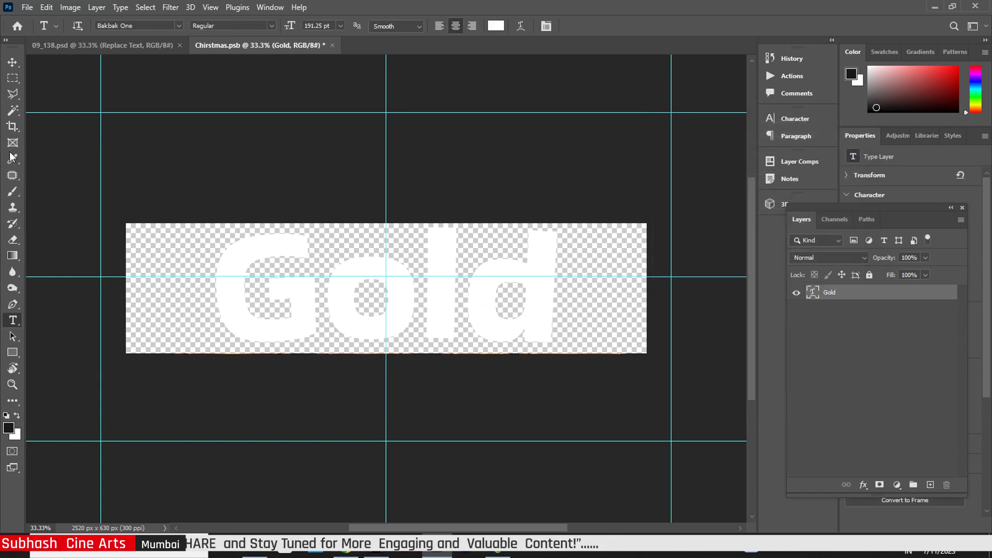
pyautogui.click(11, 64)
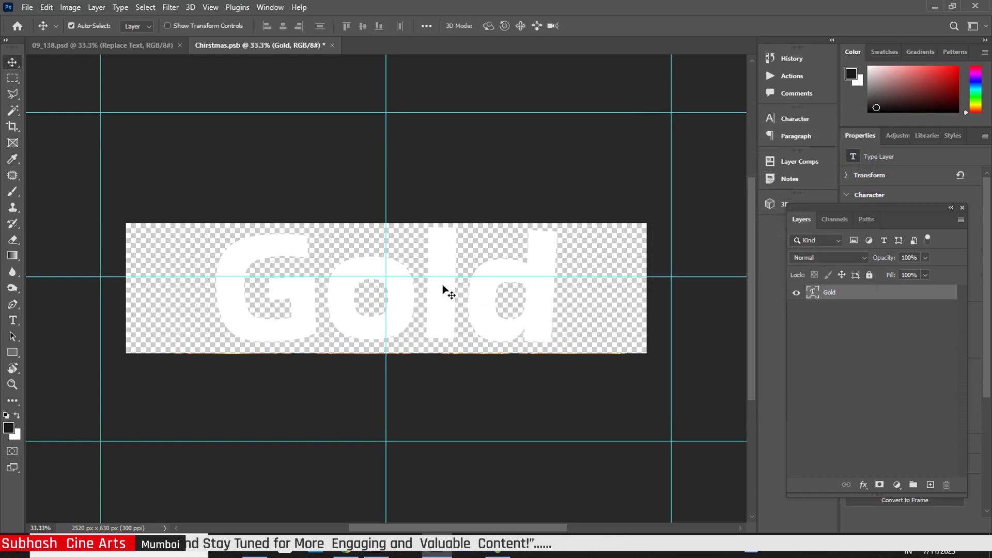
# - Nudge the Gold text slightly, then close Christmas.psb and save the changes
pyautogui.moveTo(440, 289); pyautogui.dragTo(436, 290)
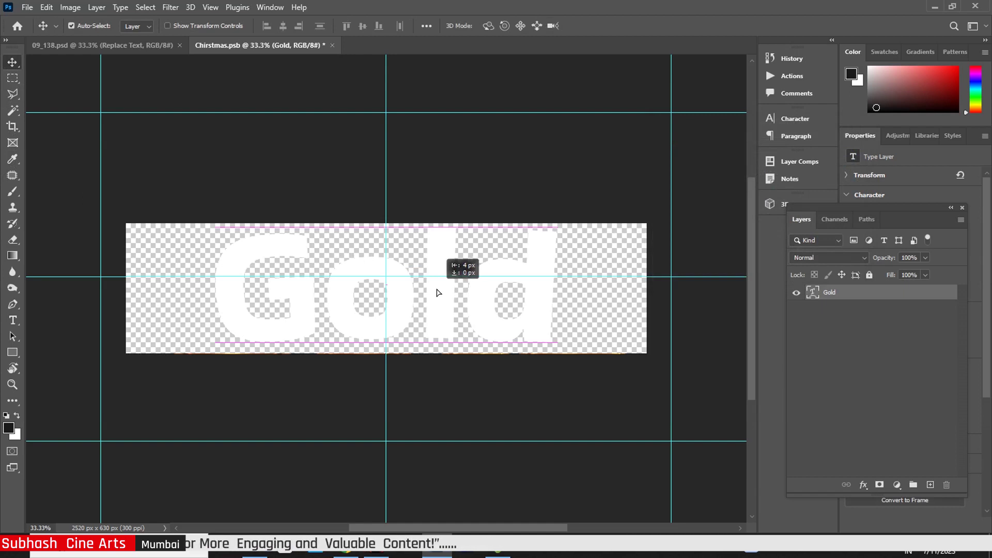
pyautogui.moveTo(436, 290); pyautogui.dragTo(433, 293)
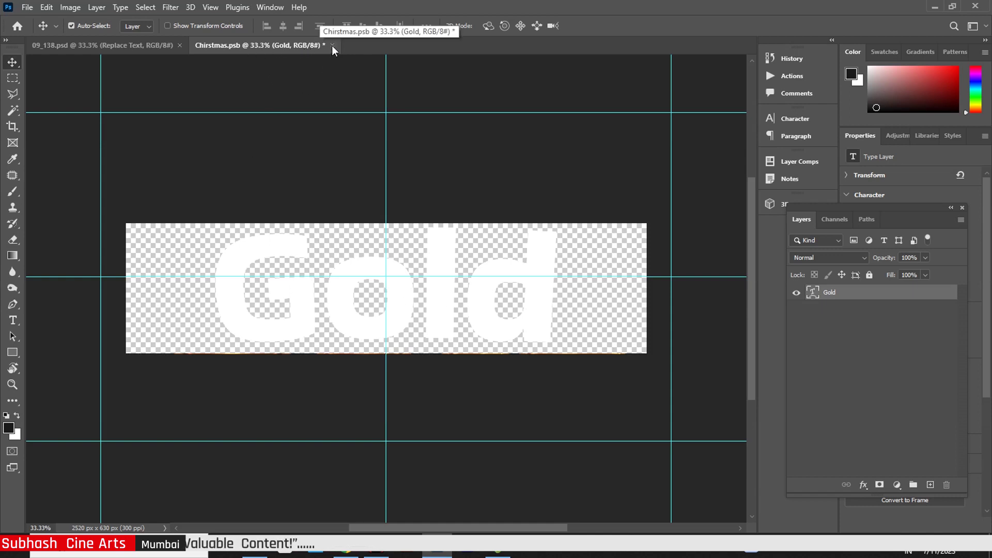
pyautogui.click(332, 45)
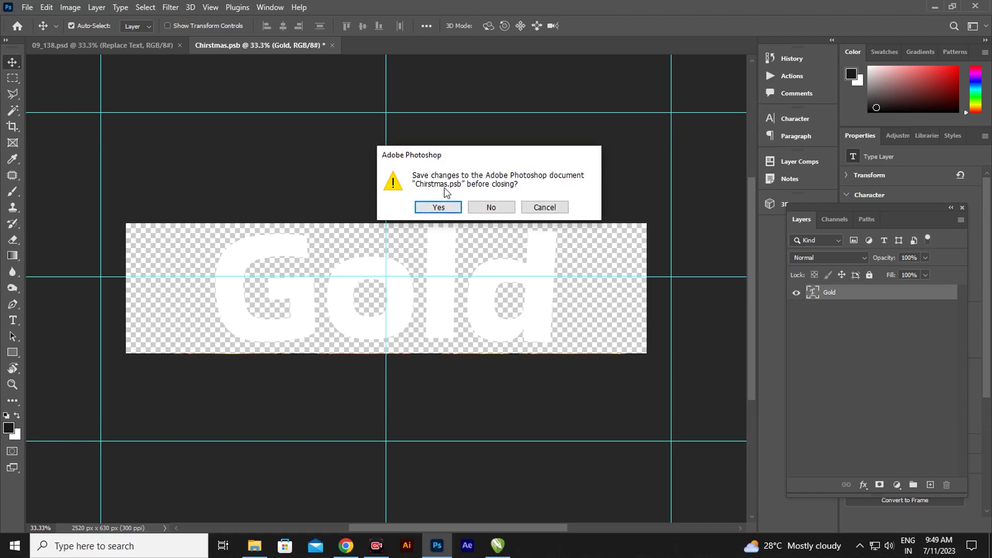
pyautogui.click(438, 207)
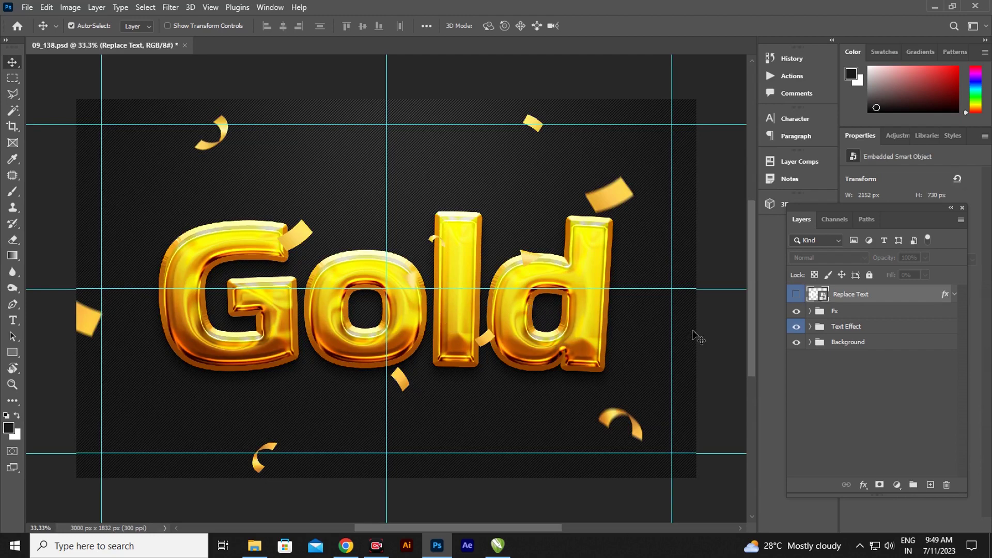
# - Expand the Fx and CONFETTI groups and toggle confetti layers 1 and 2 visibility
pyautogui.click(810, 311)
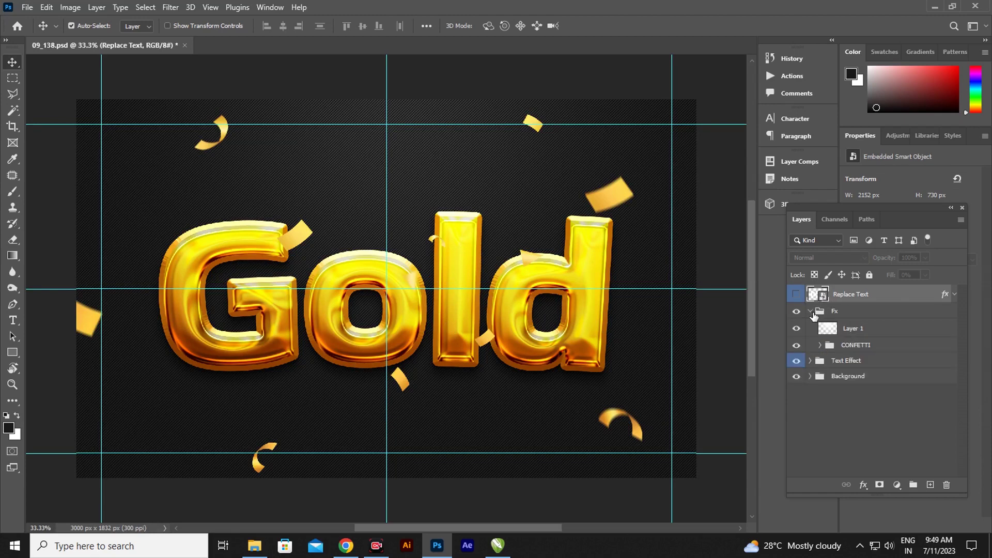
pyautogui.click(820, 345)
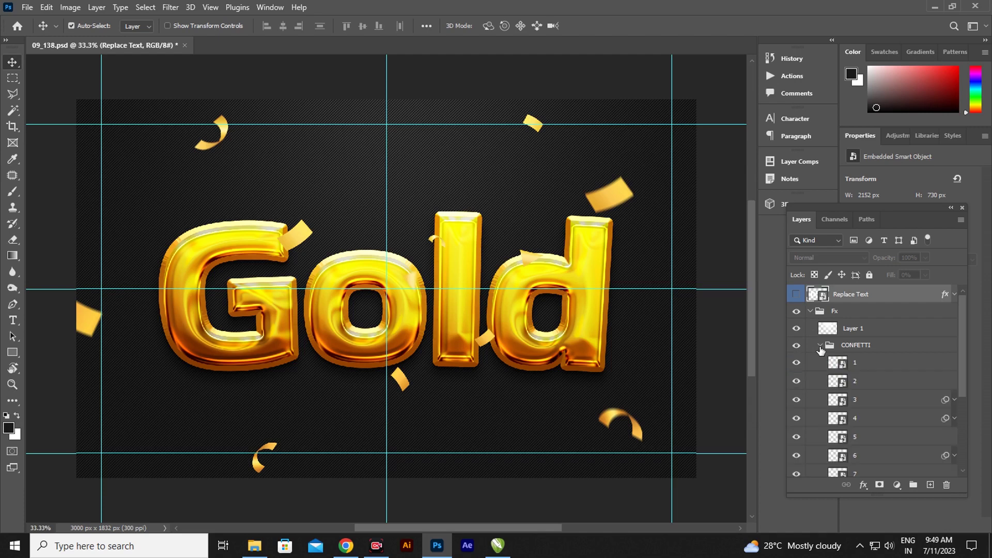
pyautogui.click(843, 367)
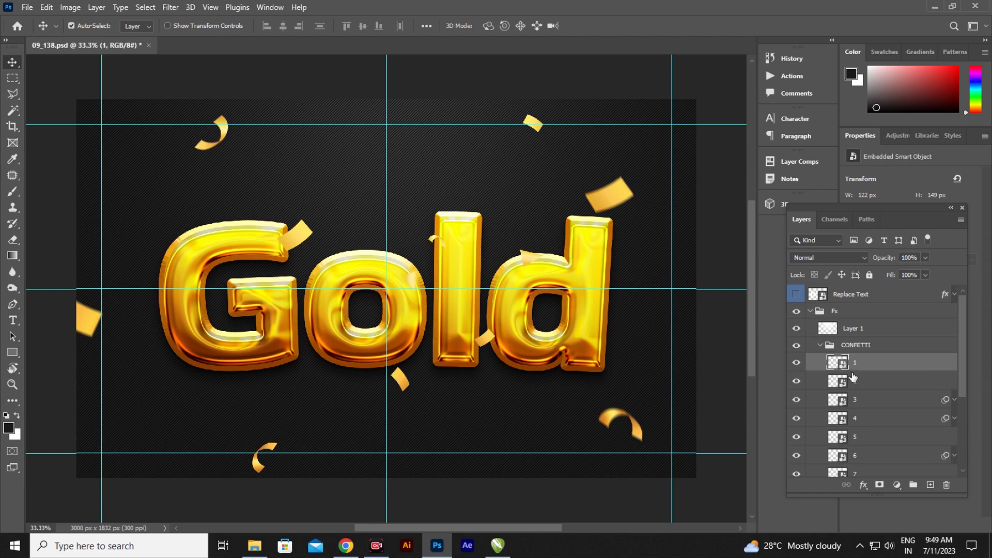
pyautogui.click(796, 363)
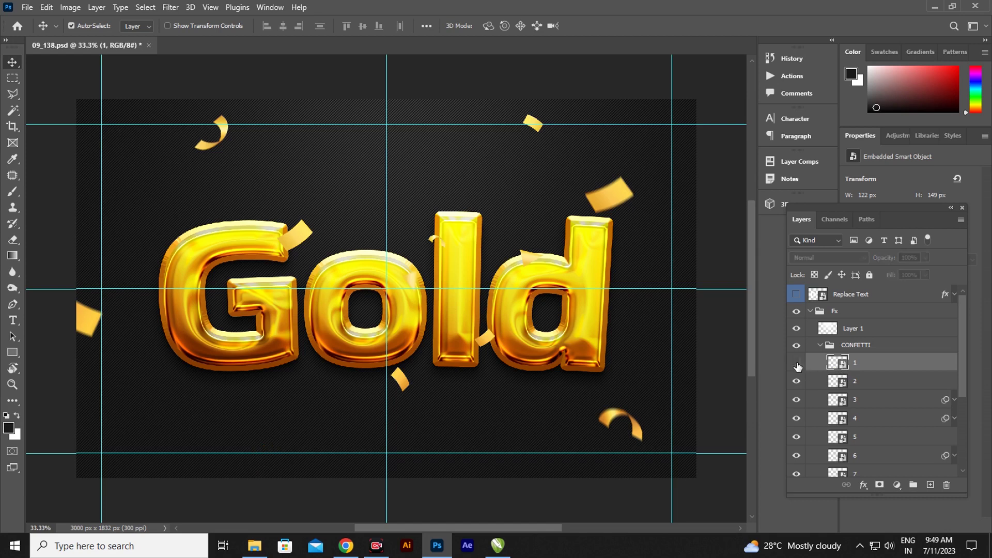
pyautogui.click(796, 363)
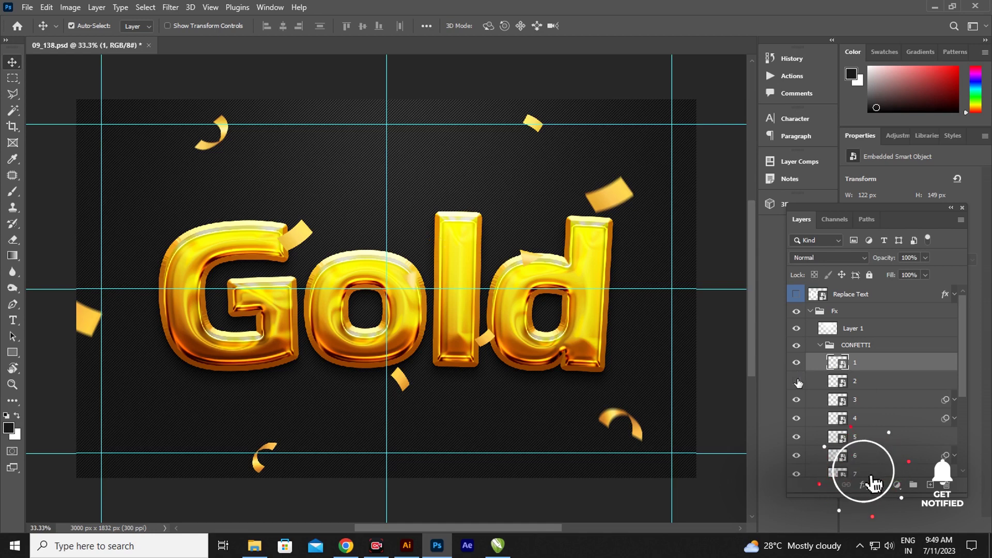
pyautogui.click(796, 382)
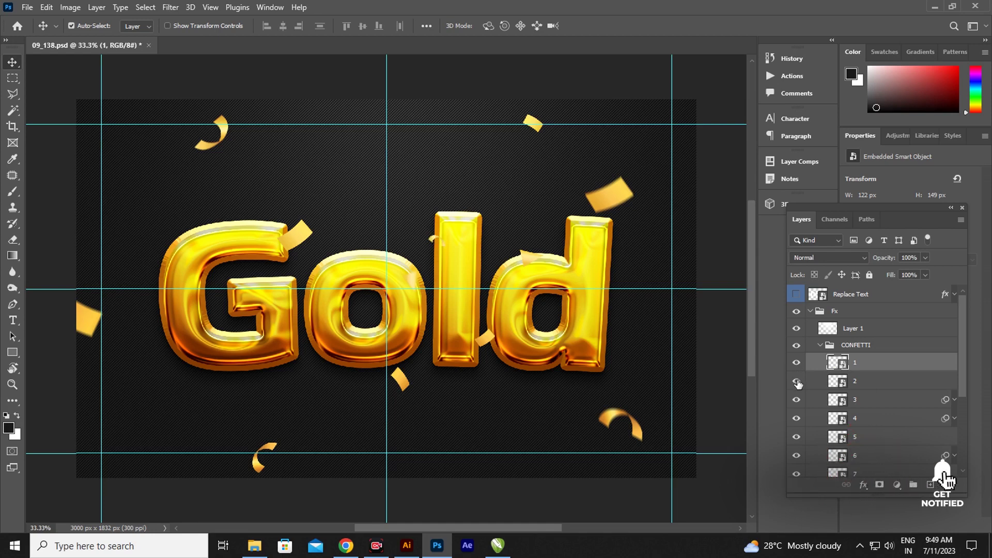
# - Collapse the Fx group and hide then restore all the confetti
pyautogui.click(816, 349)
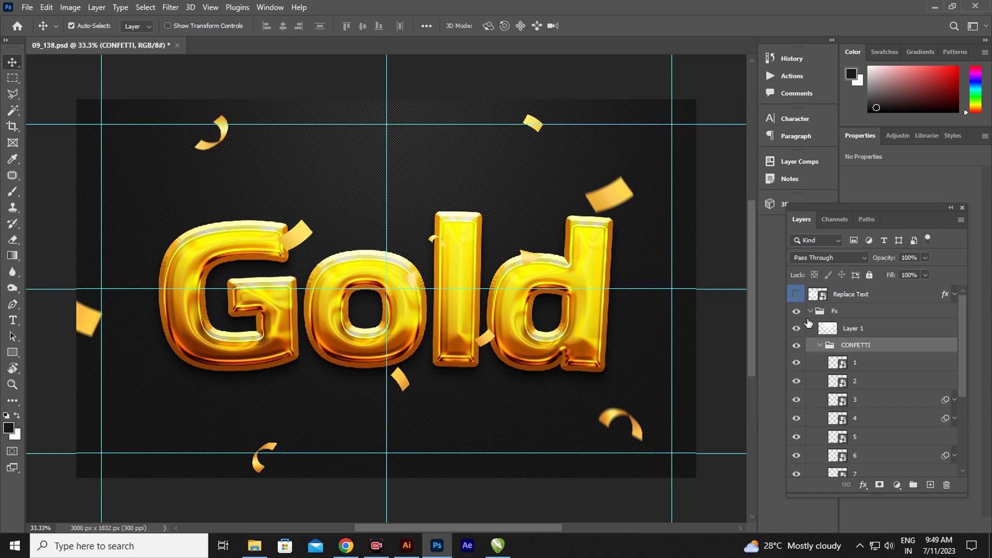
pyautogui.click(810, 311)
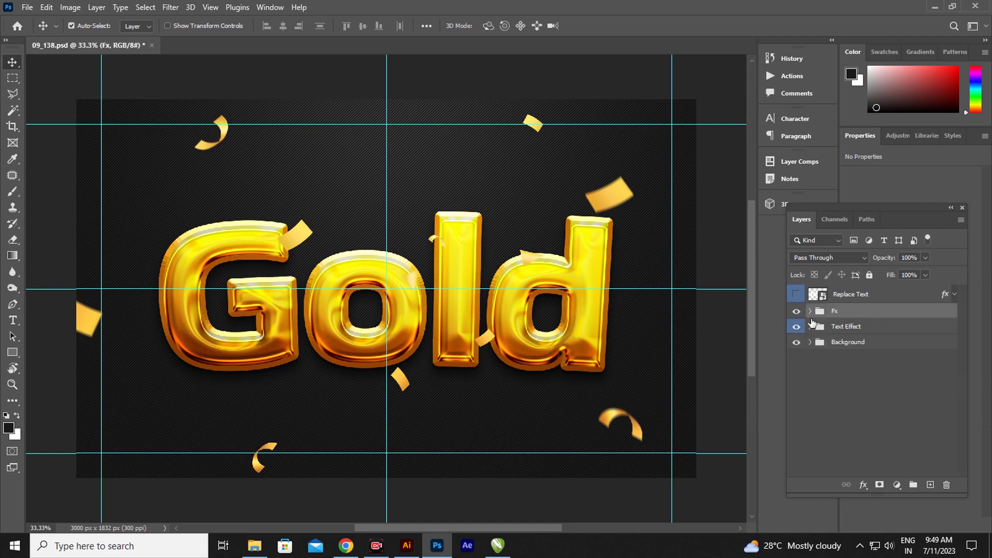
pyautogui.click(796, 311)
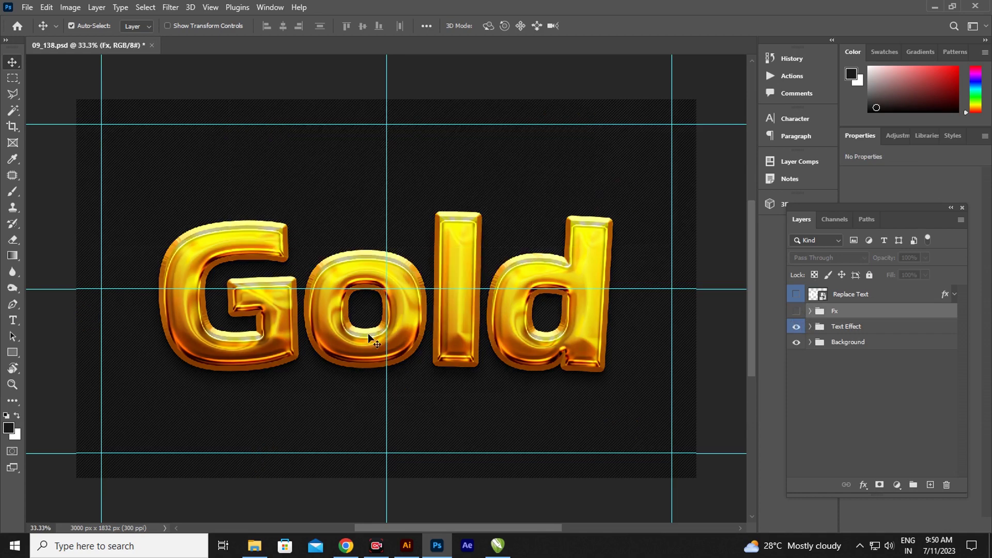
pyautogui.click(796, 311)
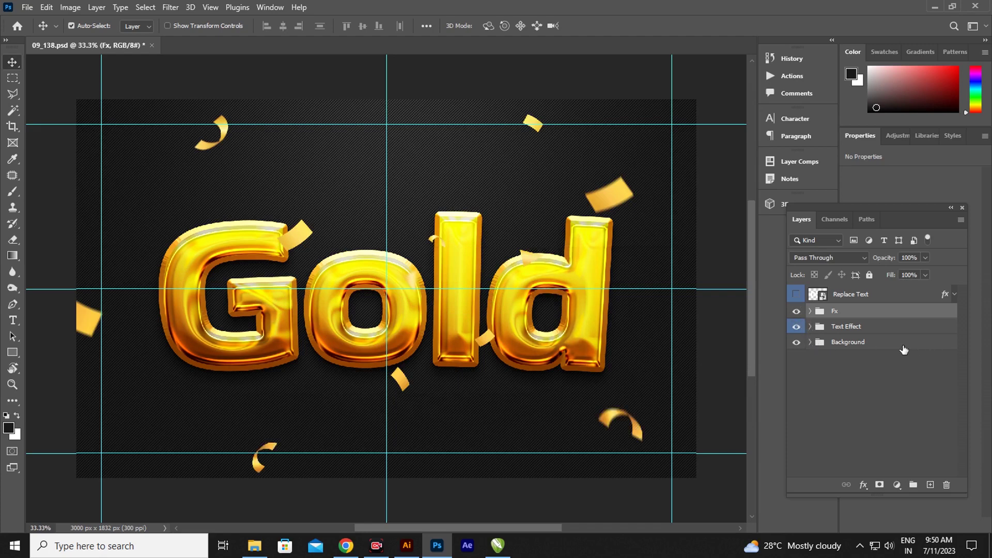
# - Expand the Text Effect group and select the Text copy 6 layer
pyautogui.click(810, 326)
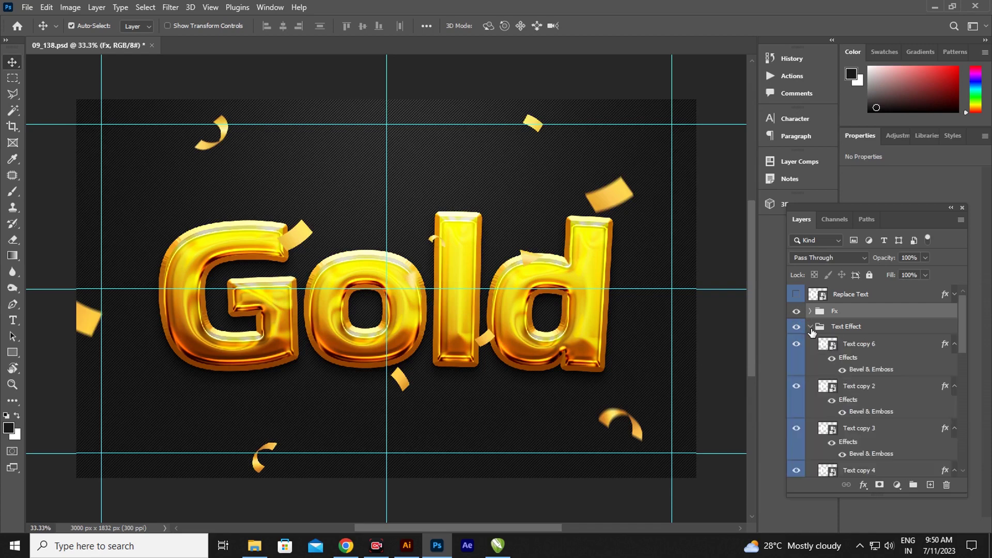
pyautogui.click(946, 348)
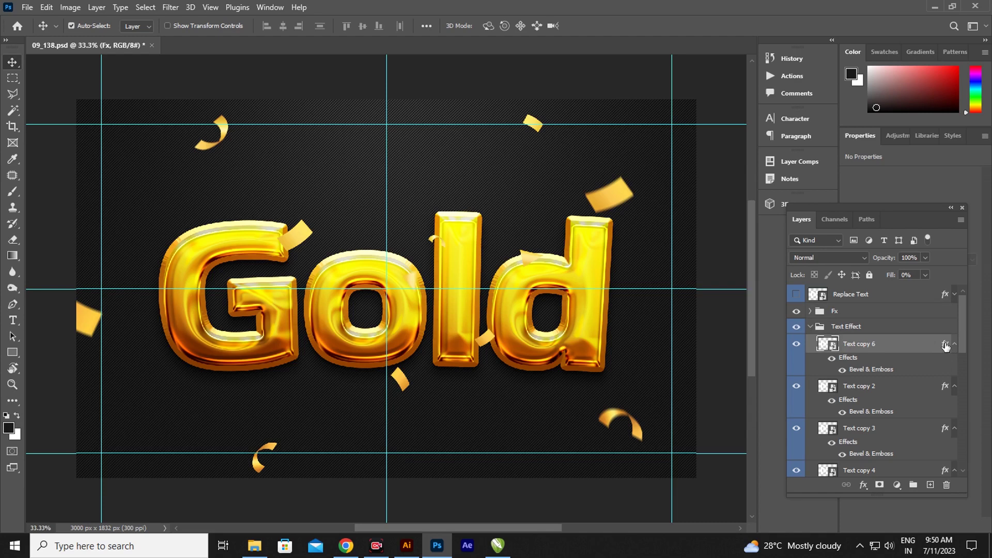
pyautogui.click(944, 345)
# - Set Text copy 6's Bevel & Emboss to Size 16 px and Soften 2 px
pyautogui.press('h')
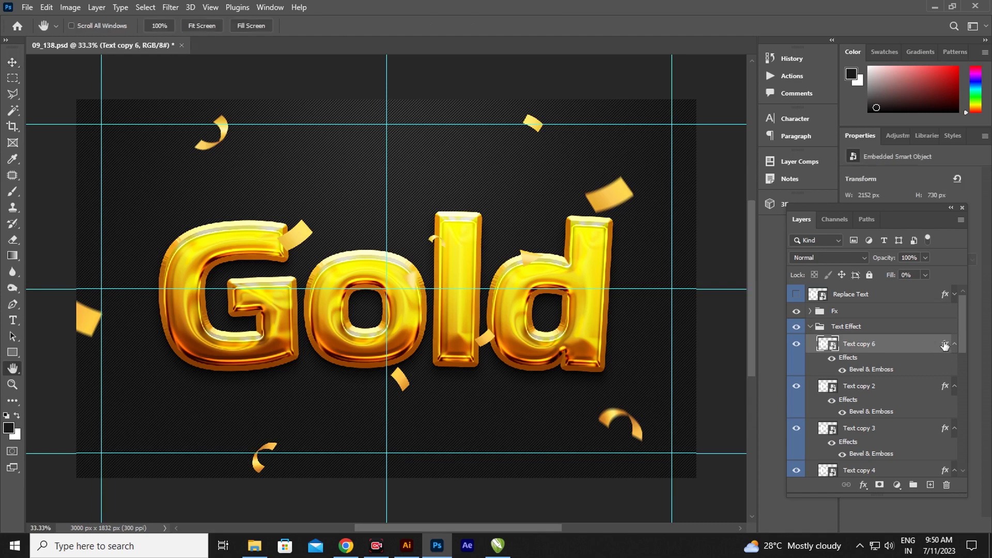
pyautogui.doubleClick(944, 345)
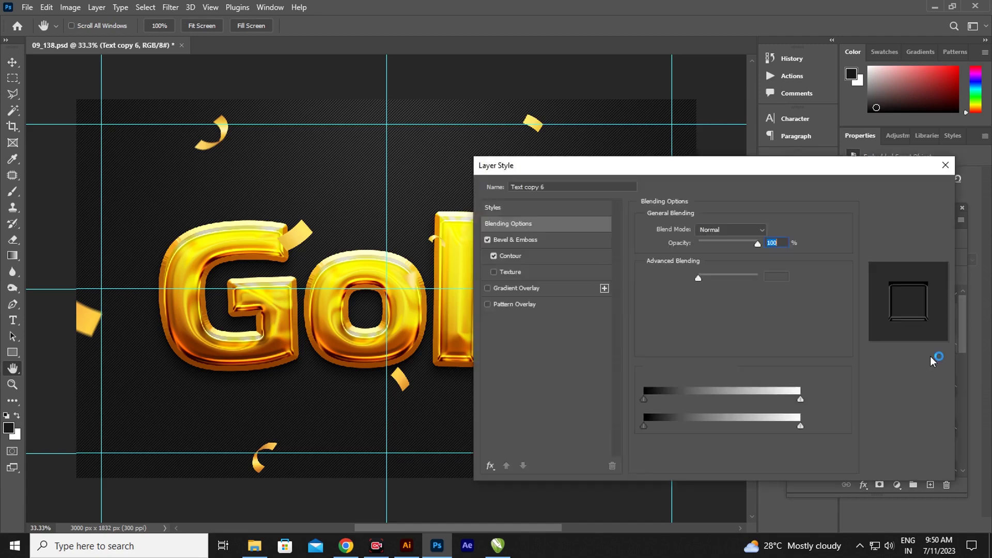
pyautogui.click(535, 240)
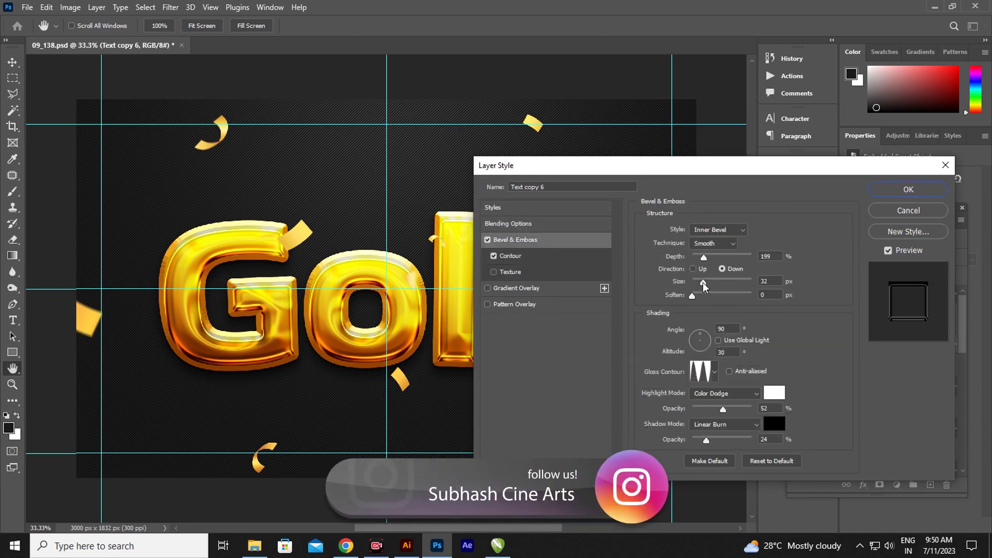
pyautogui.moveTo(702, 283); pyautogui.dragTo(705, 283)
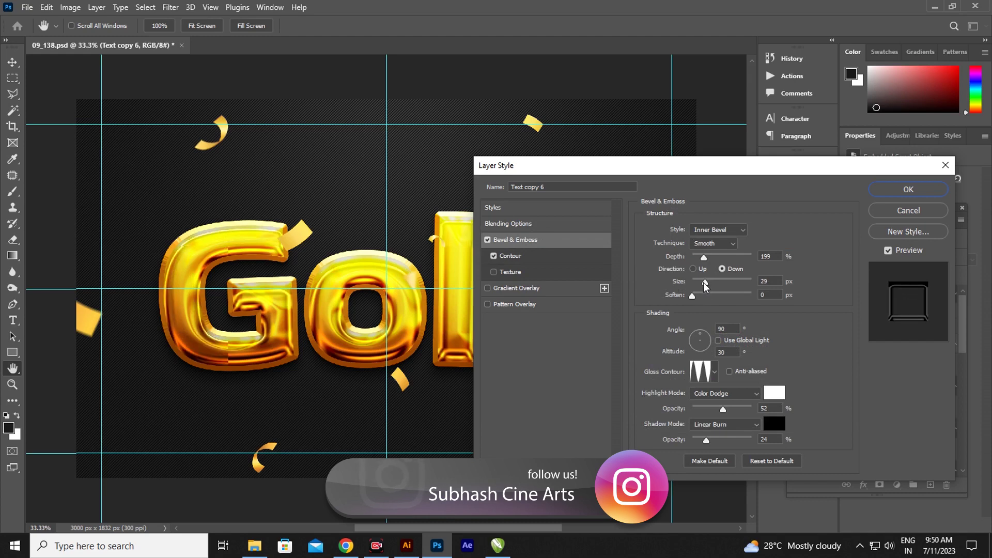
pyautogui.click(703, 283)
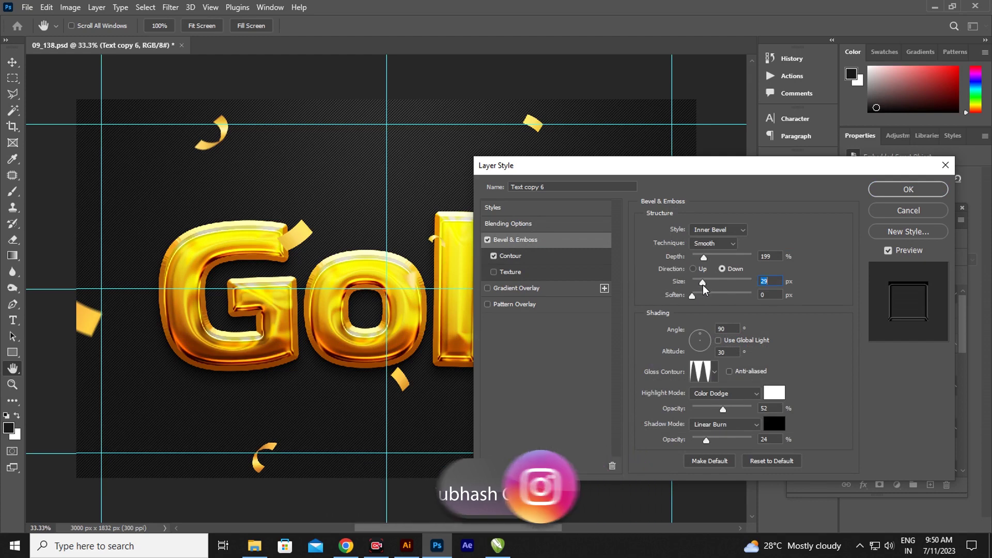
pyautogui.moveTo(704, 283); pyautogui.dragTo(701, 285)
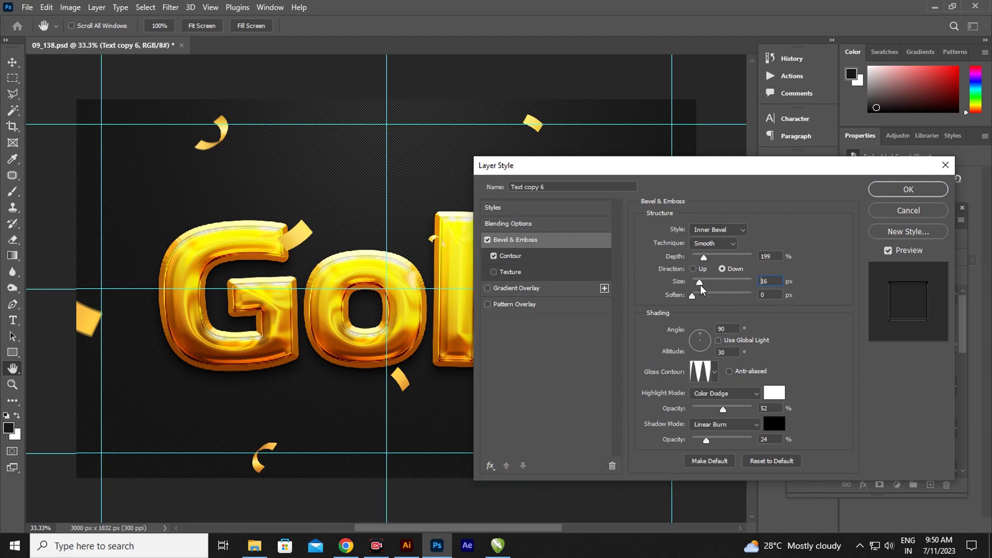
pyautogui.moveTo(701, 288); pyautogui.dragTo(701, 289)
pyautogui.moveTo(692, 296); pyautogui.dragTo(700, 298)
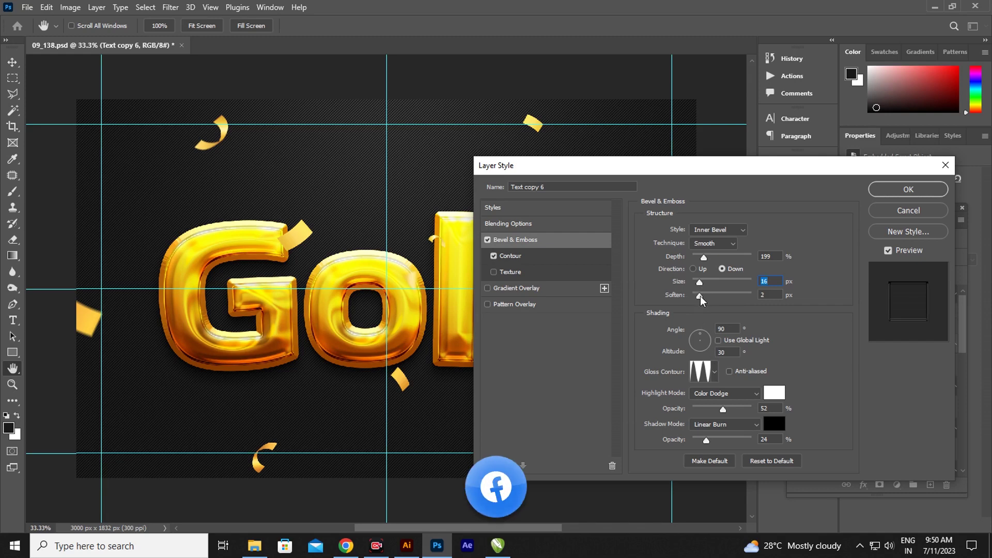
# - Preview the first row of gloss contour presets on Text copy 6's bevel
pyautogui.click(714, 372)
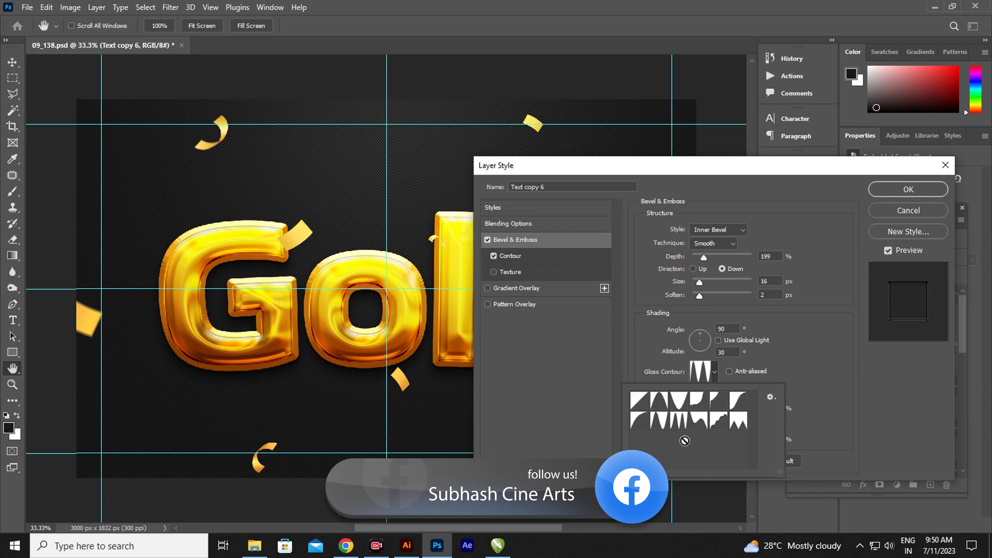
pyautogui.click(638, 402)
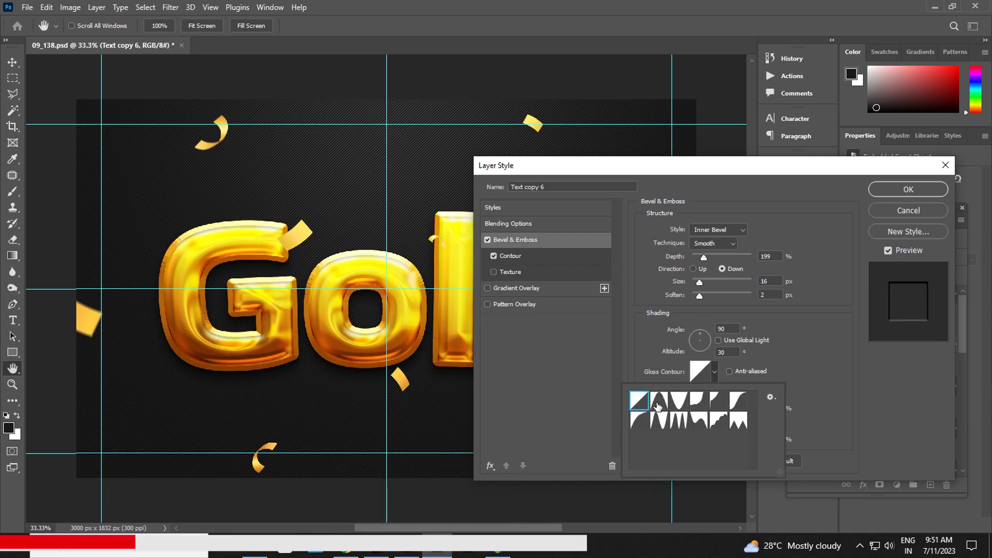
pyautogui.click(658, 403)
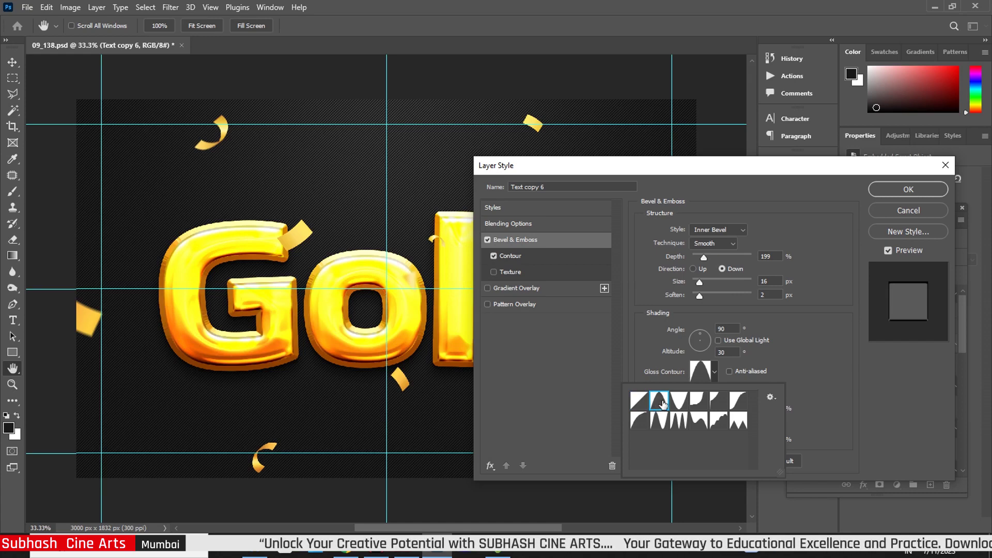
pyautogui.click(681, 405)
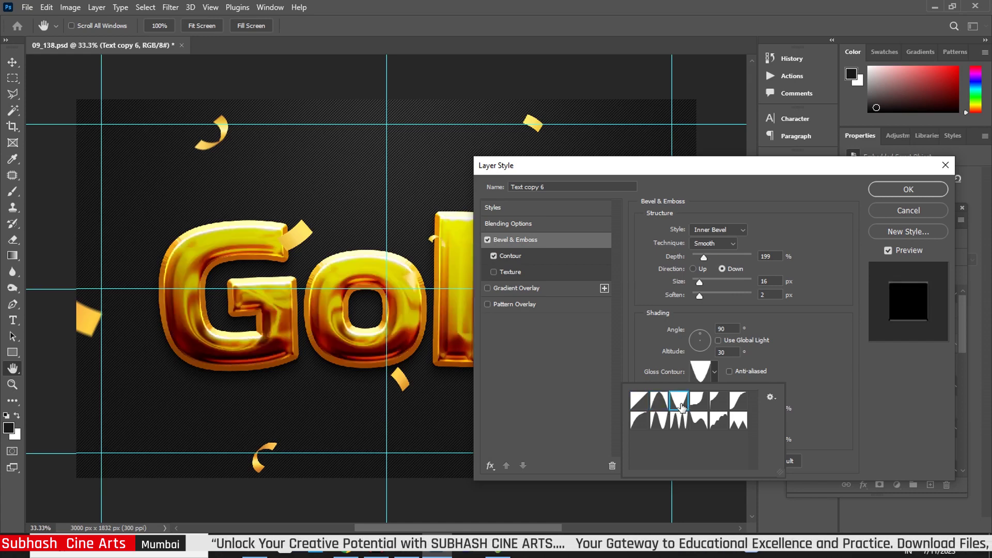
pyautogui.click(693, 407)
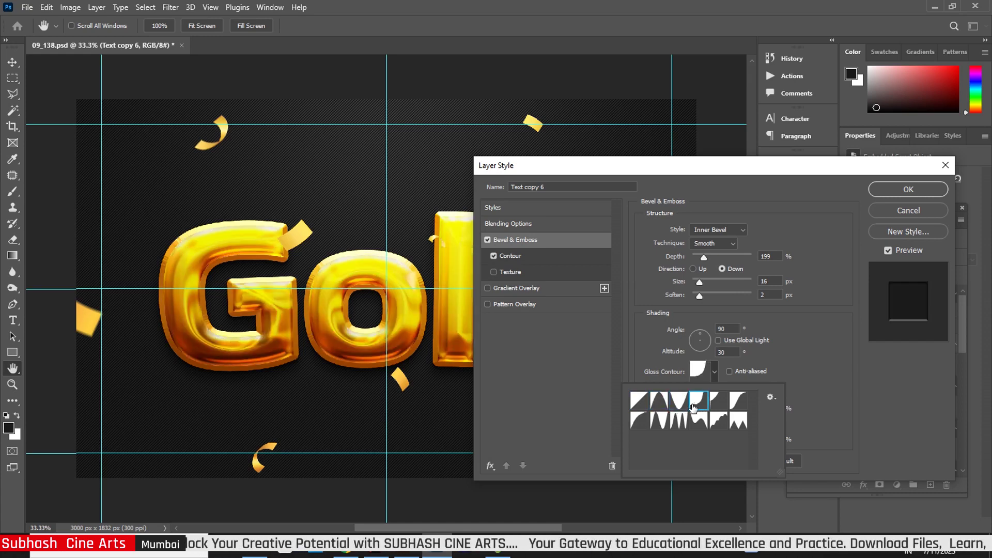
pyautogui.click(715, 408)
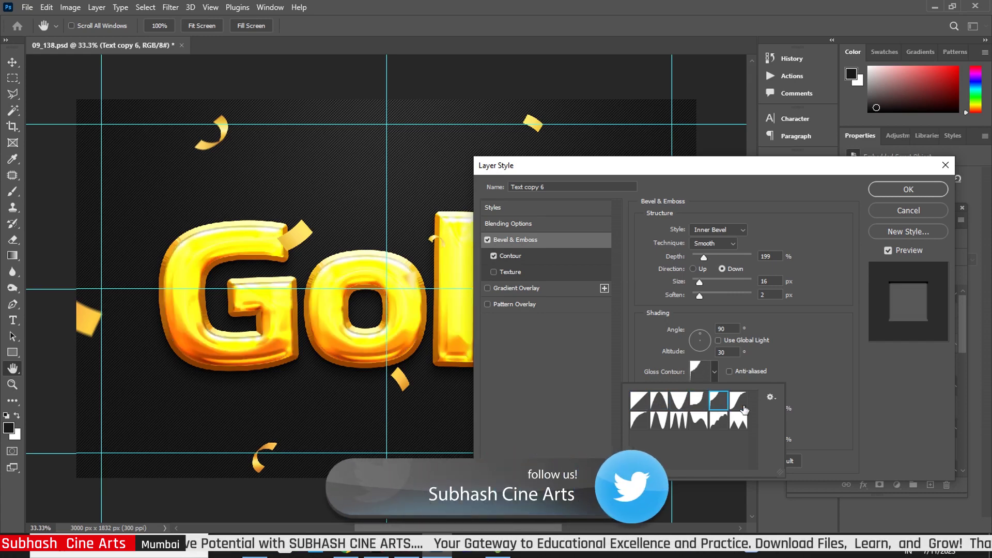
pyautogui.click(743, 406)
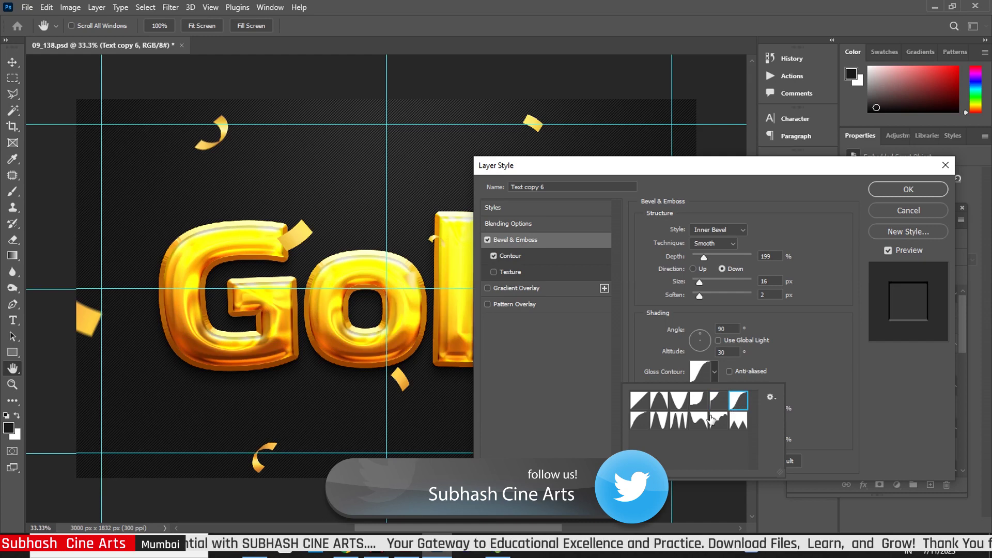
# - Compare more gloss contours, then apply Ring and confirm Text copy 6's style
pyautogui.click(640, 421)
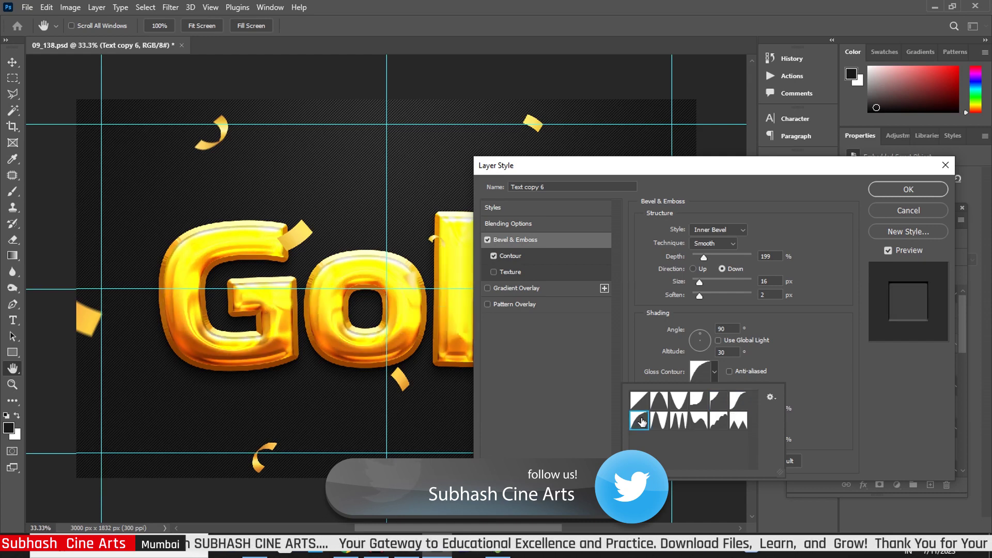
pyautogui.click(659, 420)
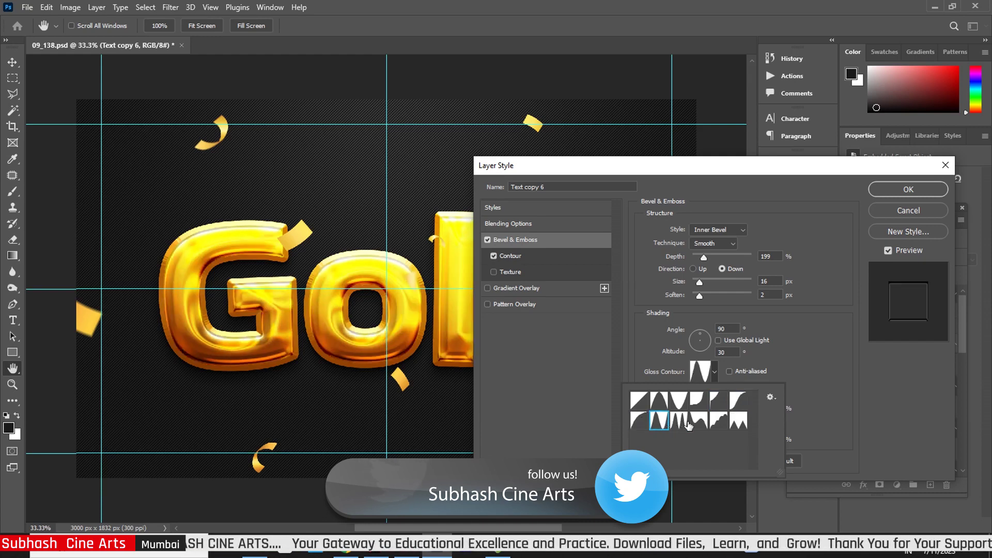
pyautogui.click(686, 423)
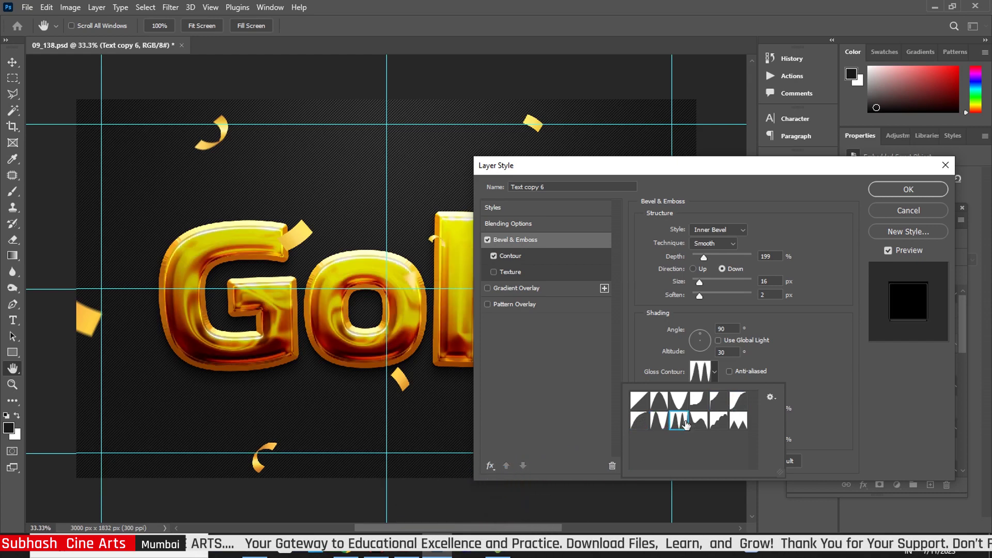
pyautogui.click(698, 423)
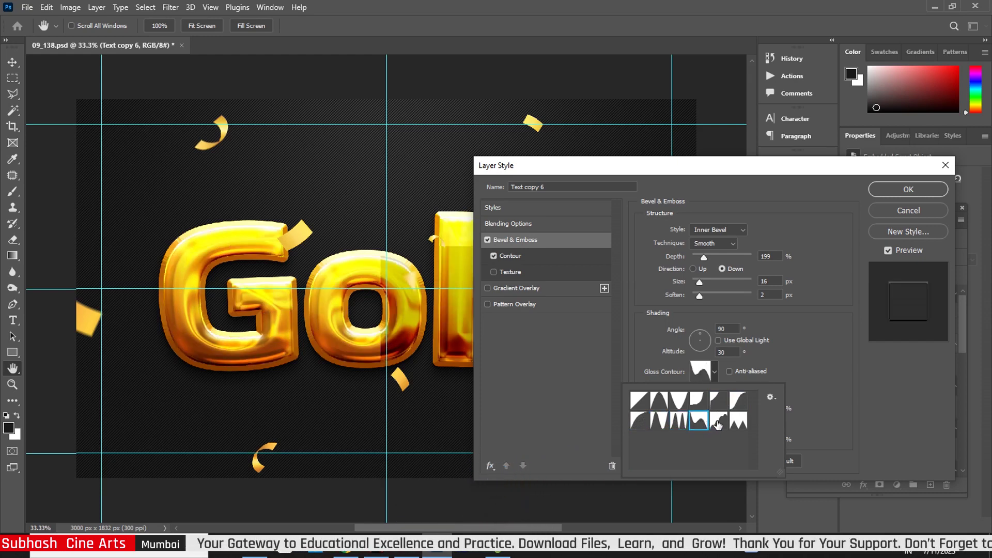
pyautogui.click(717, 423)
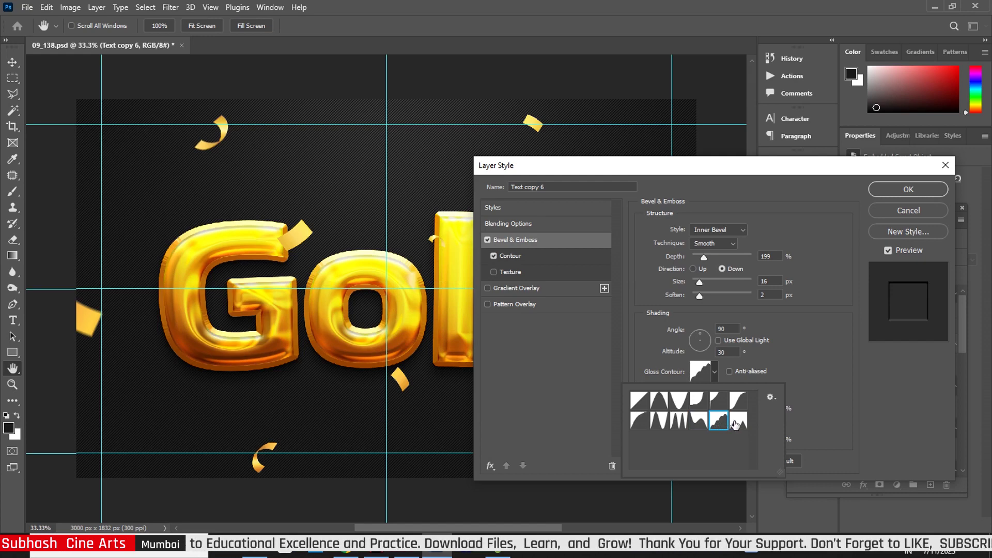
pyautogui.click(736, 425)
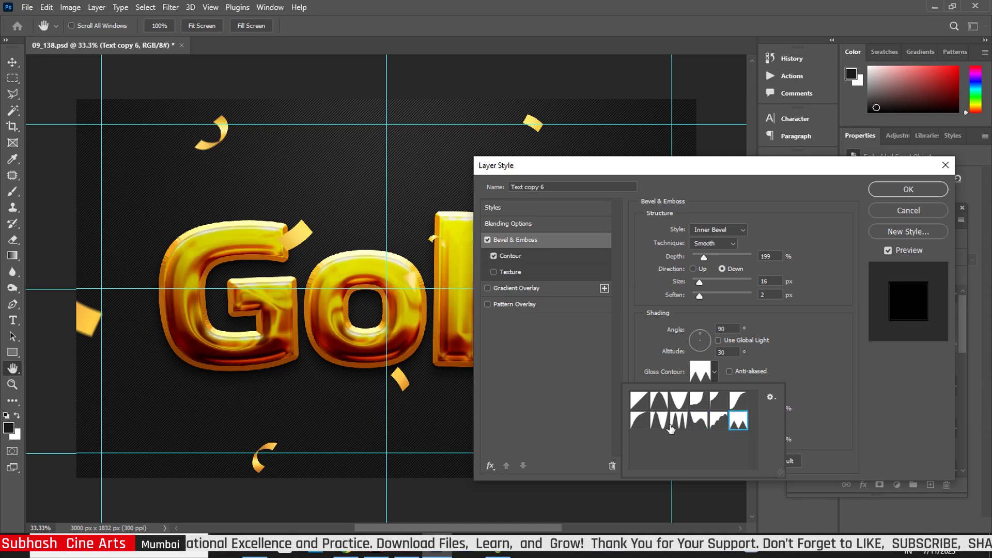
pyautogui.click(665, 423)
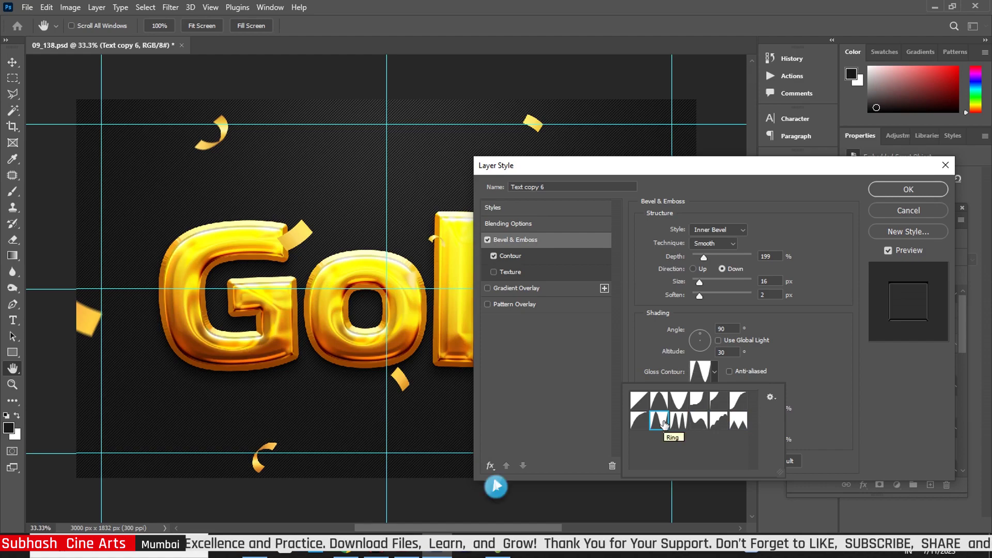
pyautogui.click(923, 189)
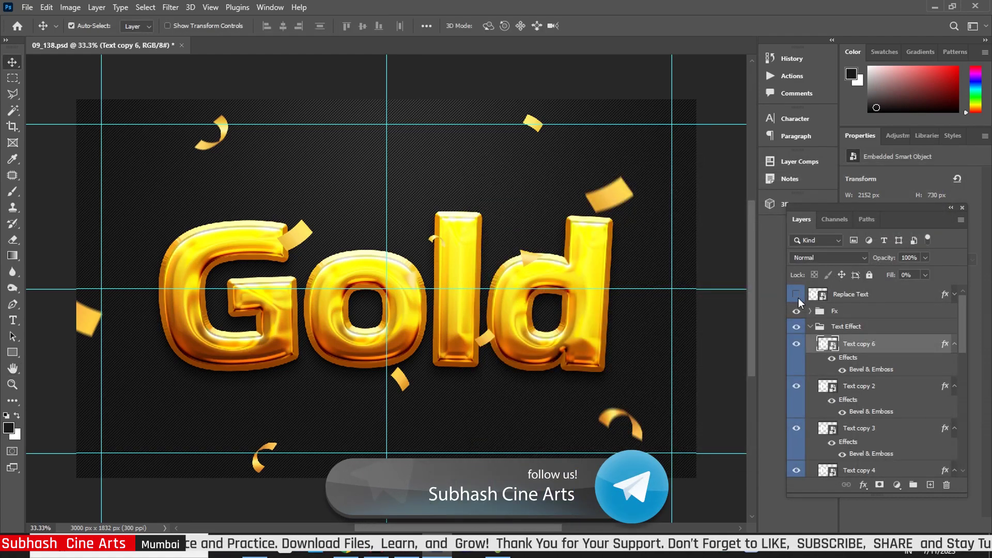
# - Enable Contour on Text copy 2's bevel with an 85% Range
pyautogui.click(944, 388)
pyautogui.doubleClick(944, 387)
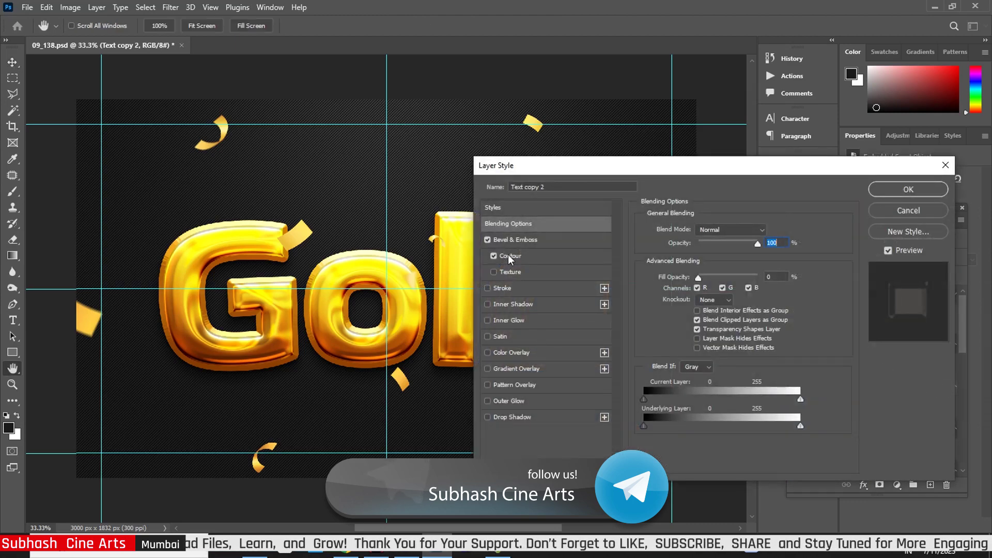
pyautogui.click(520, 253)
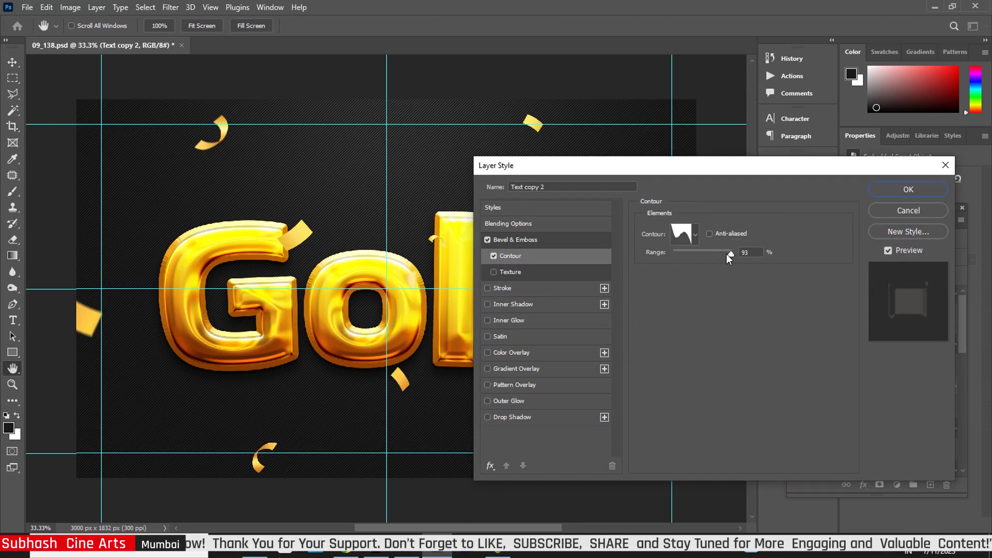
pyautogui.moveTo(724, 253)
pyautogui.mouseDown()
pyautogui.moveTo(709, 255)
pyautogui.moveTo(729, 253)
pyautogui.mouseUp()
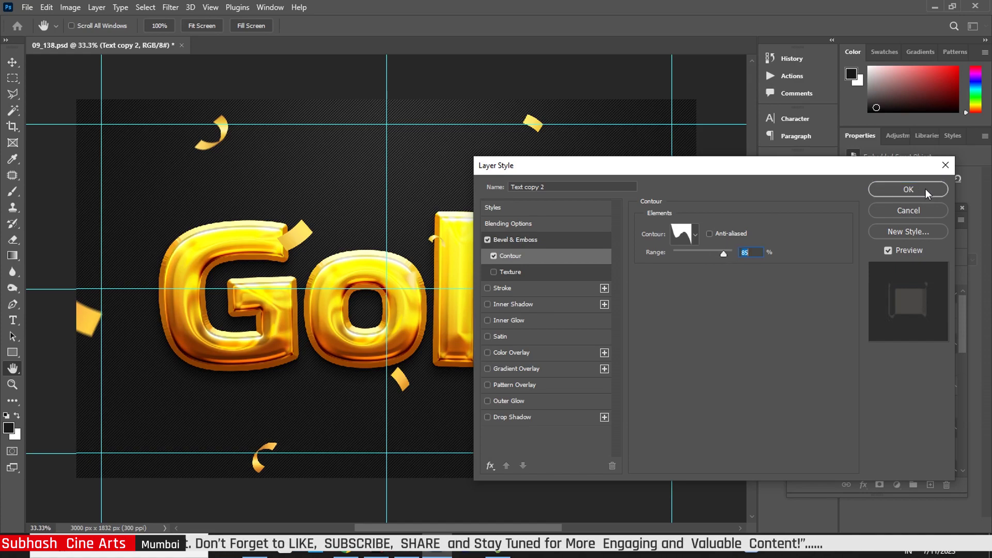
pyautogui.click(908, 189)
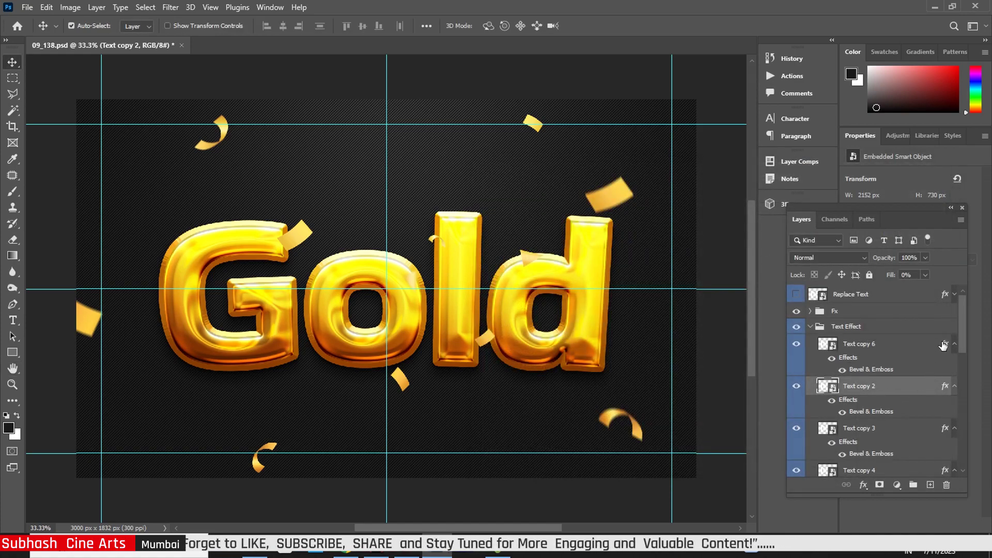
# - Cut Text copy 3's Bevel & Emboss Size from 144 px to about 87 px
pyautogui.moveTo(960, 325); pyautogui.dragTo(961, 355)
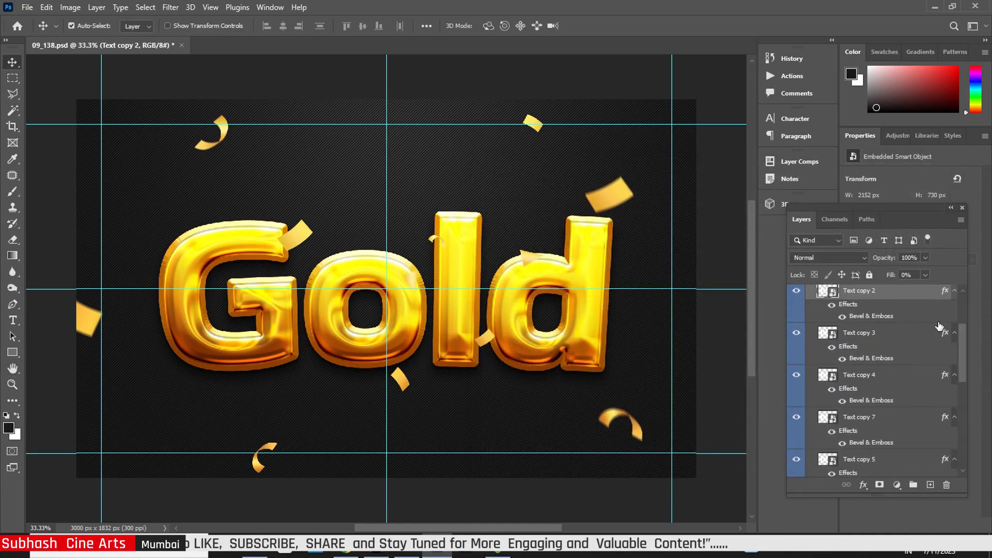
pyautogui.click(943, 334)
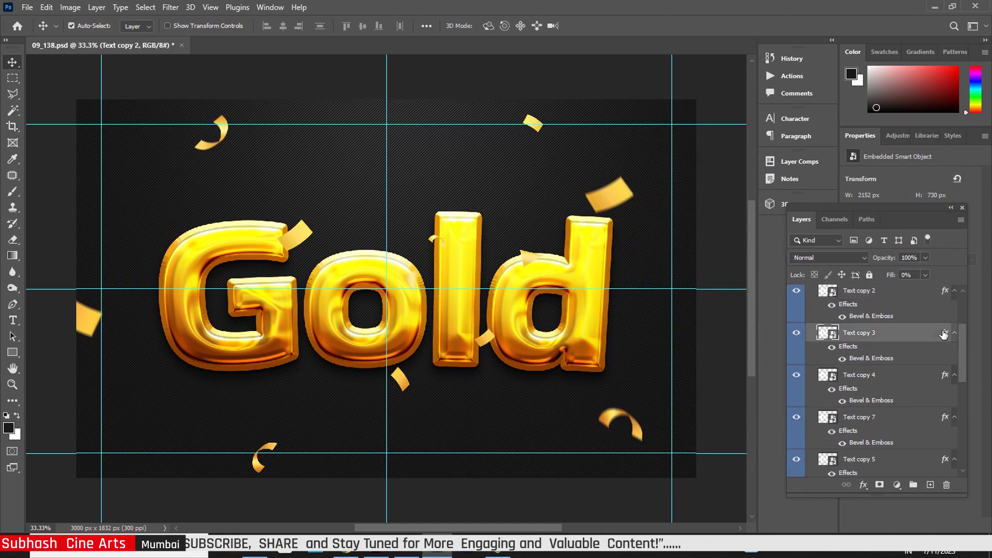
pyautogui.press('h')
pyautogui.doubleClick(943, 334)
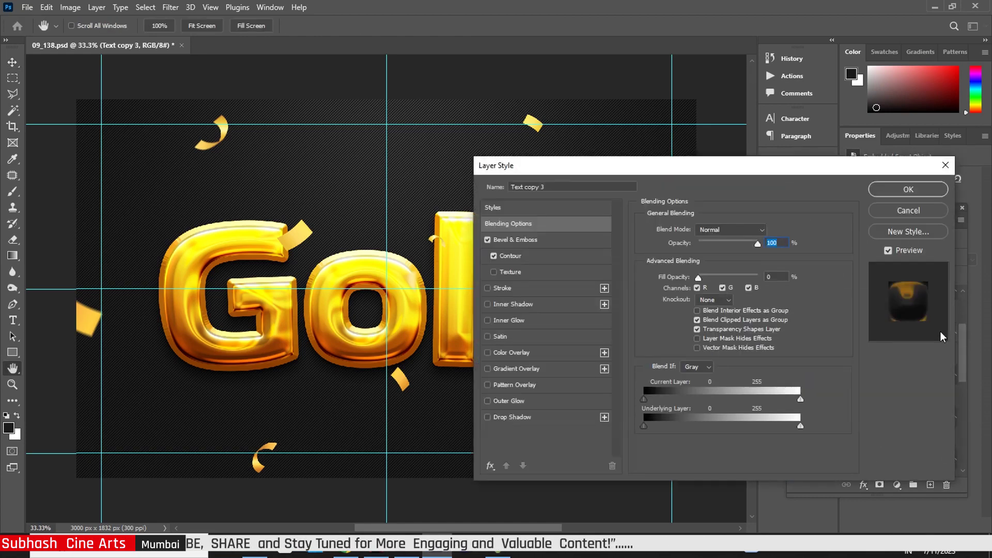
pyautogui.click(522, 241)
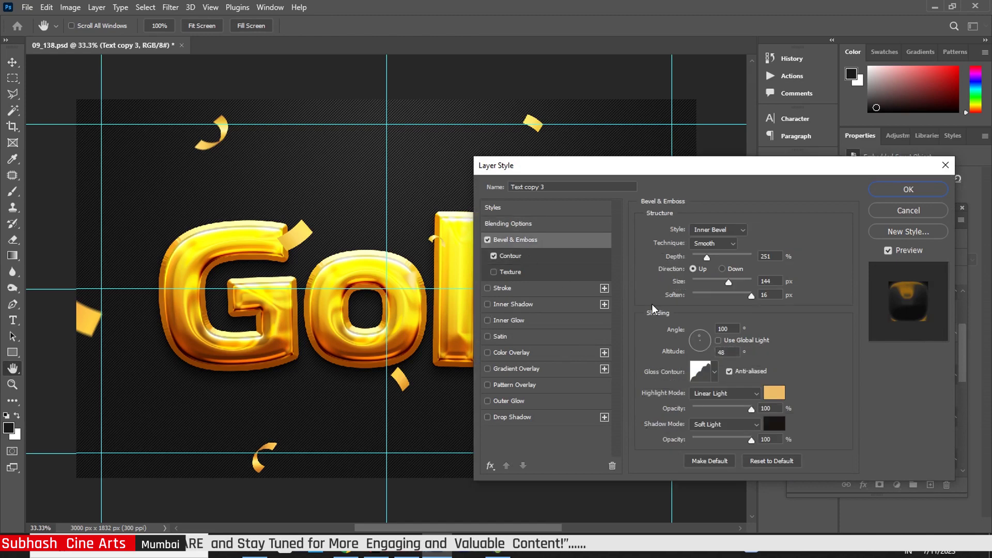
pyautogui.moveTo(729, 283); pyautogui.dragTo(704, 283)
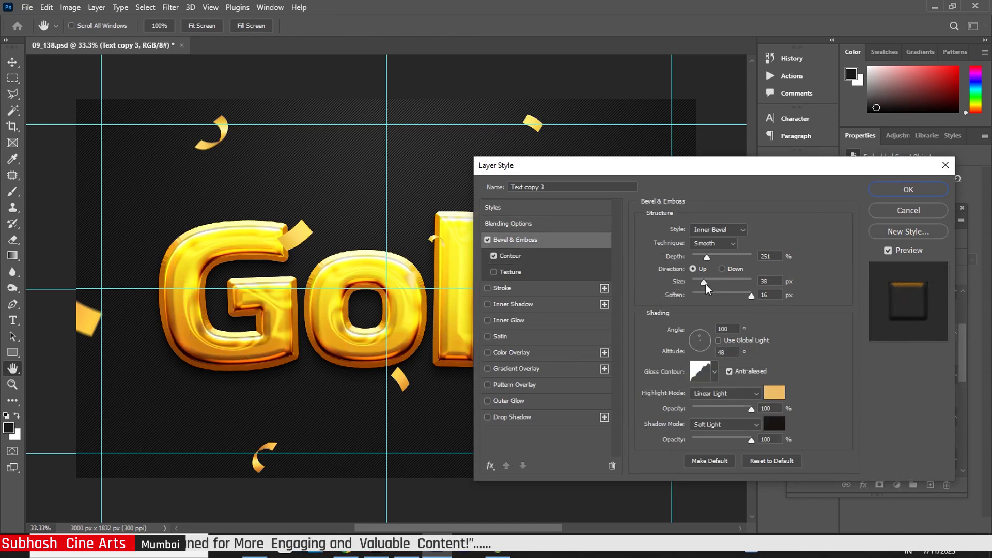
pyautogui.moveTo(705, 284); pyautogui.dragTo(716, 286)
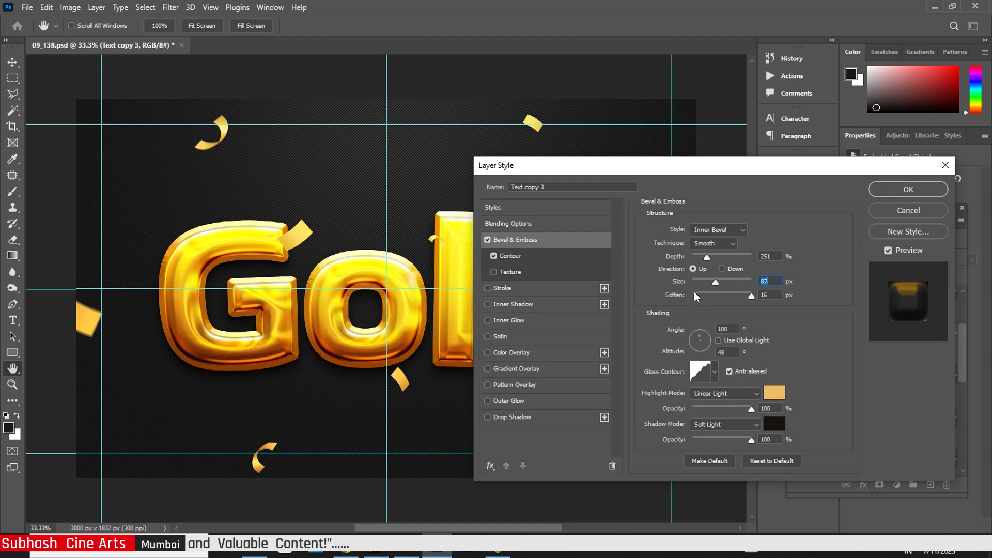
pyautogui.click(892, 190)
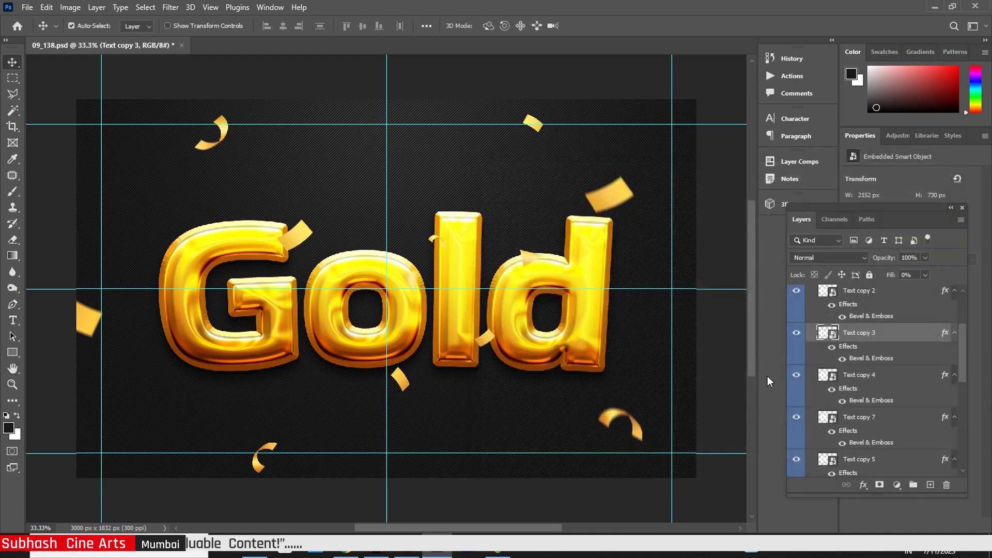
pyautogui.click(944, 377)
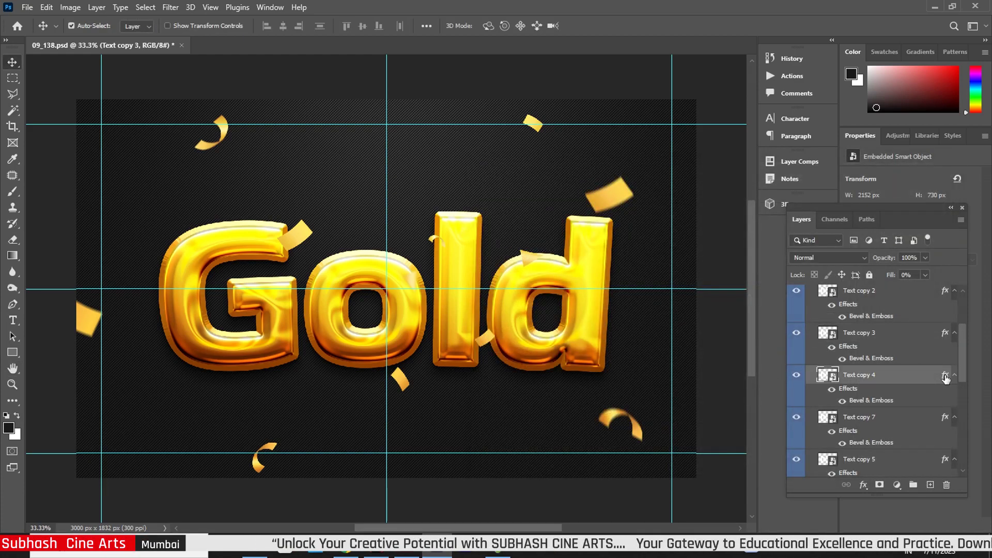
# - Set Text copy 4's Bevel & Emboss Size to 27 px
pyautogui.press('h')
pyautogui.doubleClick(941, 378)
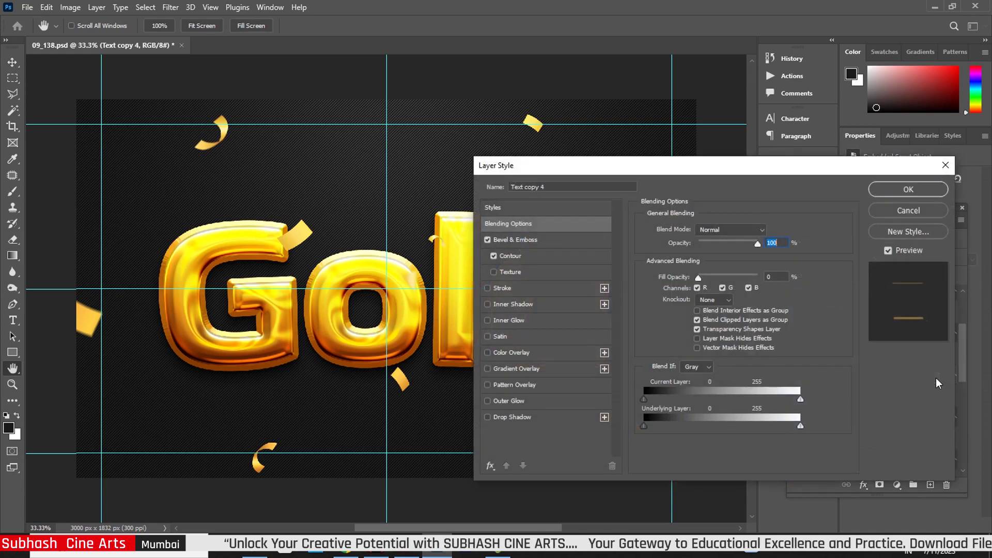
pyautogui.click(487, 240)
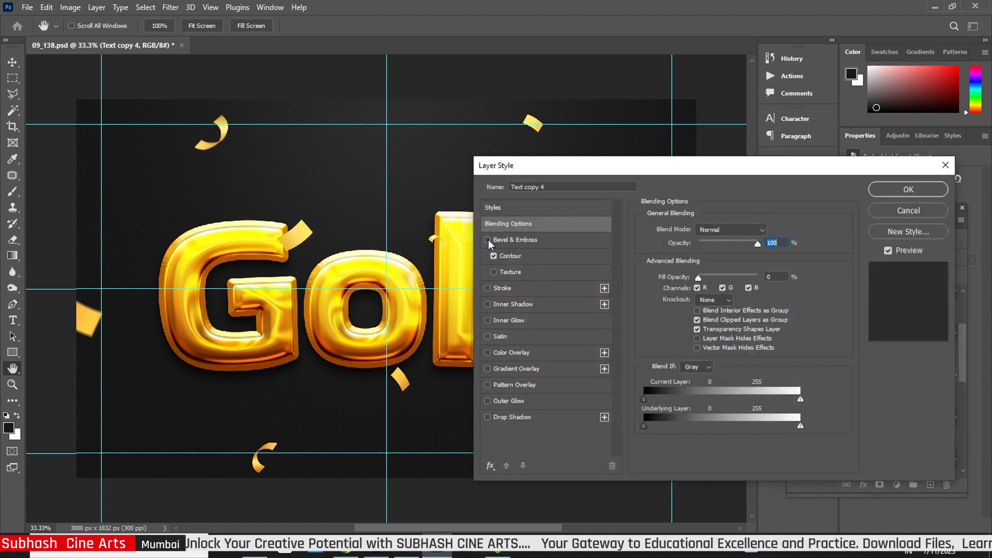
pyautogui.click(488, 240)
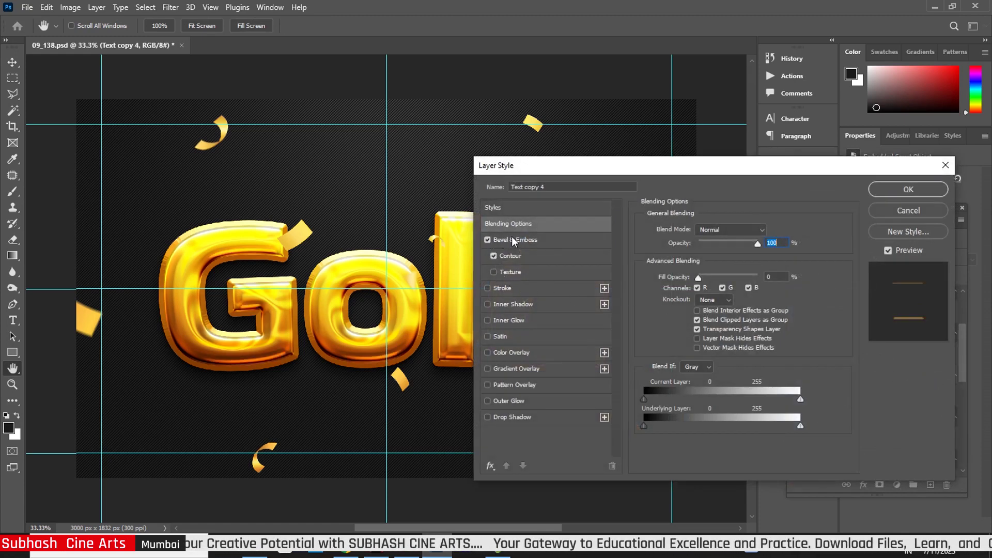
pyautogui.click(512, 239)
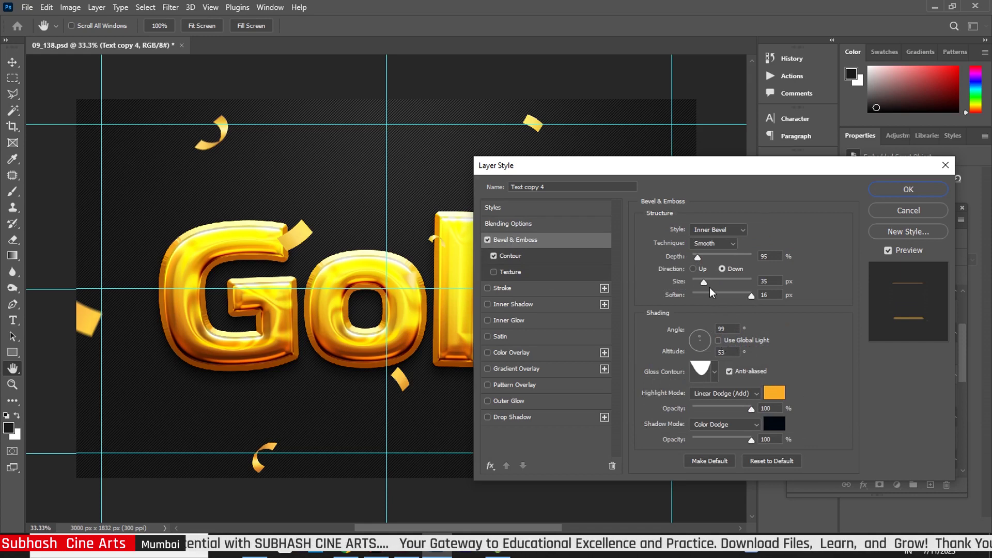
pyautogui.moveTo(710, 284); pyautogui.dragTo(707, 283)
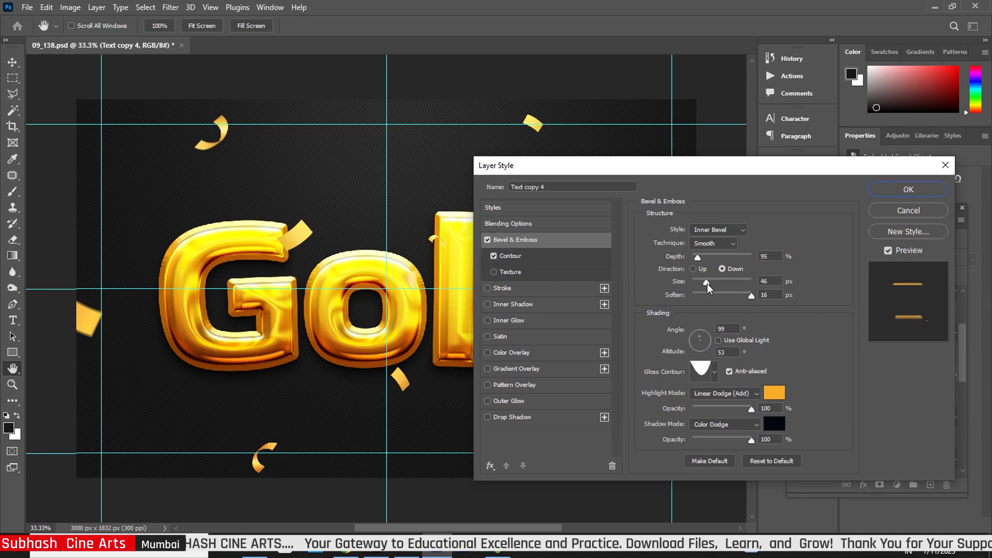
pyautogui.moveTo(705, 283); pyautogui.dragTo(703, 282)
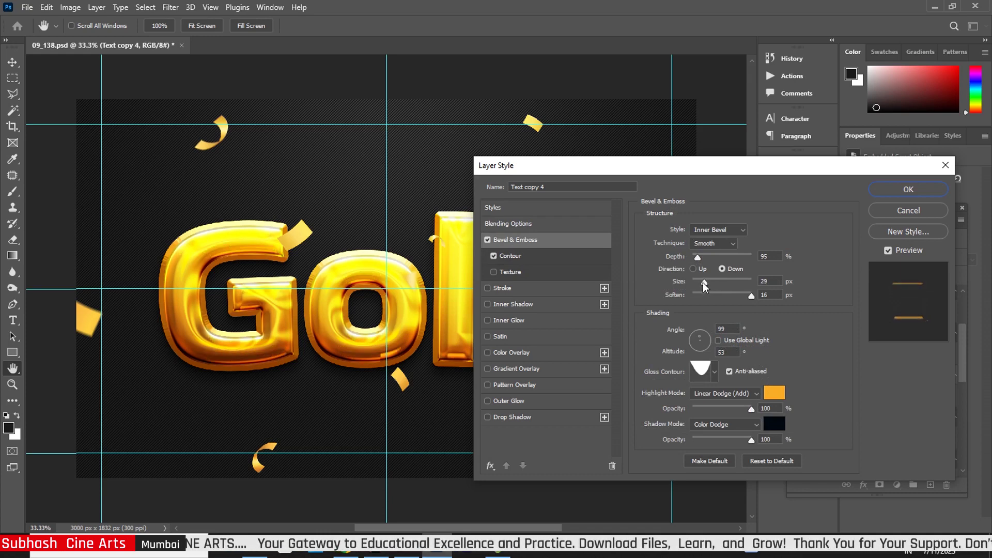
# - Change Text copy 4's bevel highlight colour to pale yellow #f6d85e and apply
pyautogui.click(773, 392)
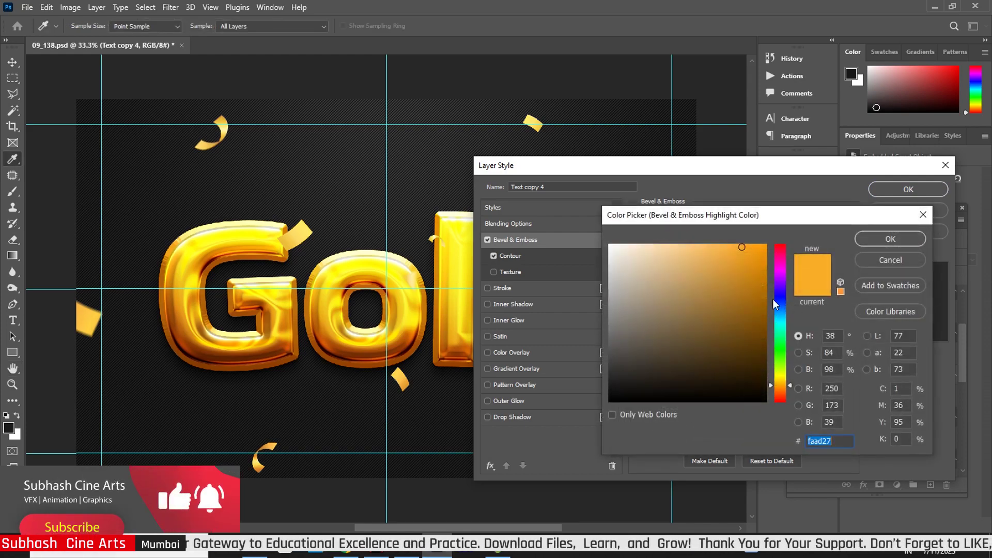
pyautogui.click(707, 250)
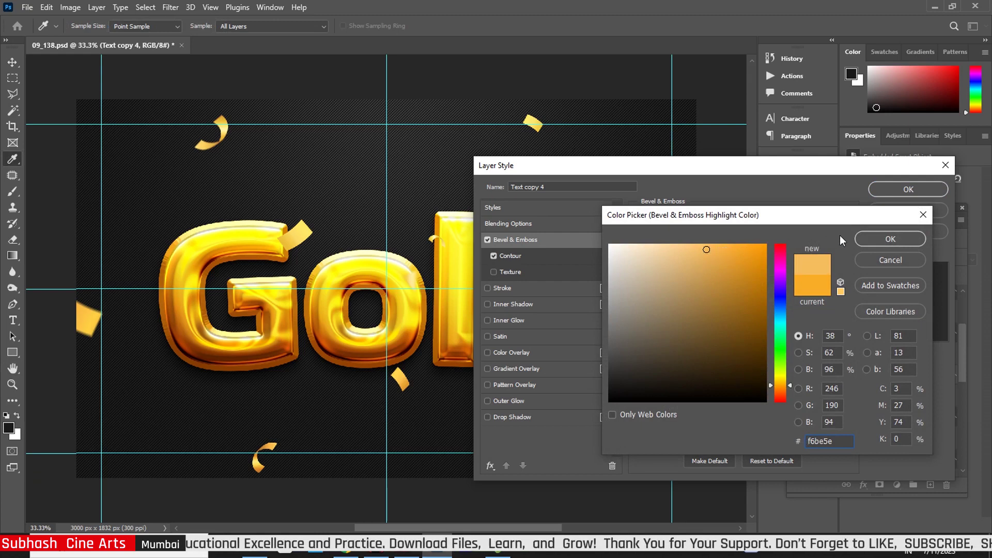
pyautogui.click(780, 380)
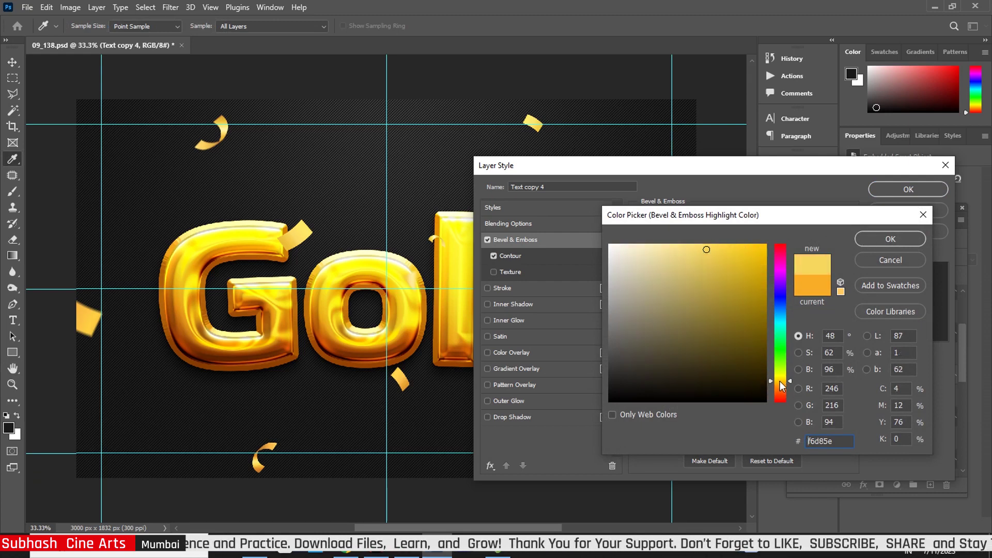
pyautogui.click(889, 240)
pyautogui.click(908, 190)
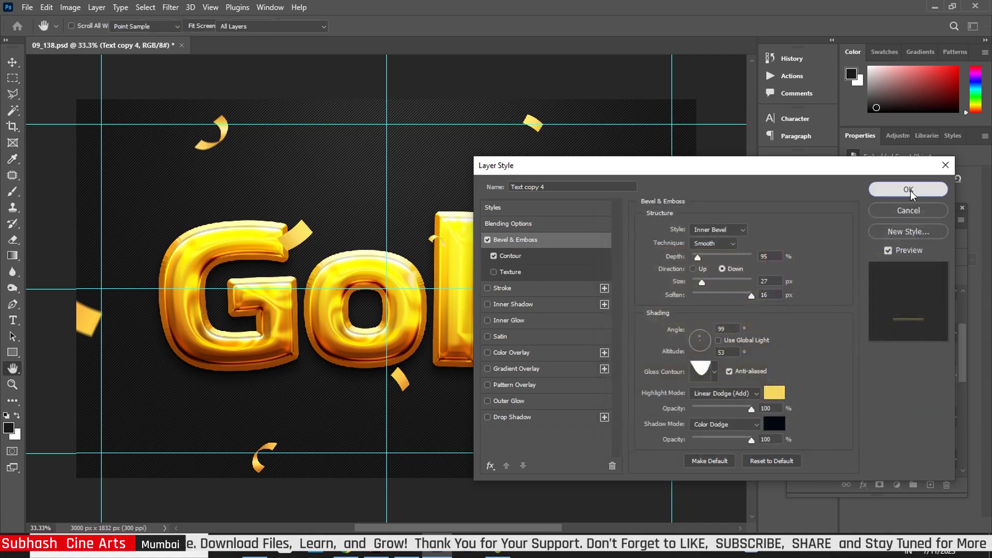
# - Give Text copy 7 a 111 px bevel with shadow opacity near 86%
pyautogui.moveTo(962, 358); pyautogui.dragTo(961, 379)
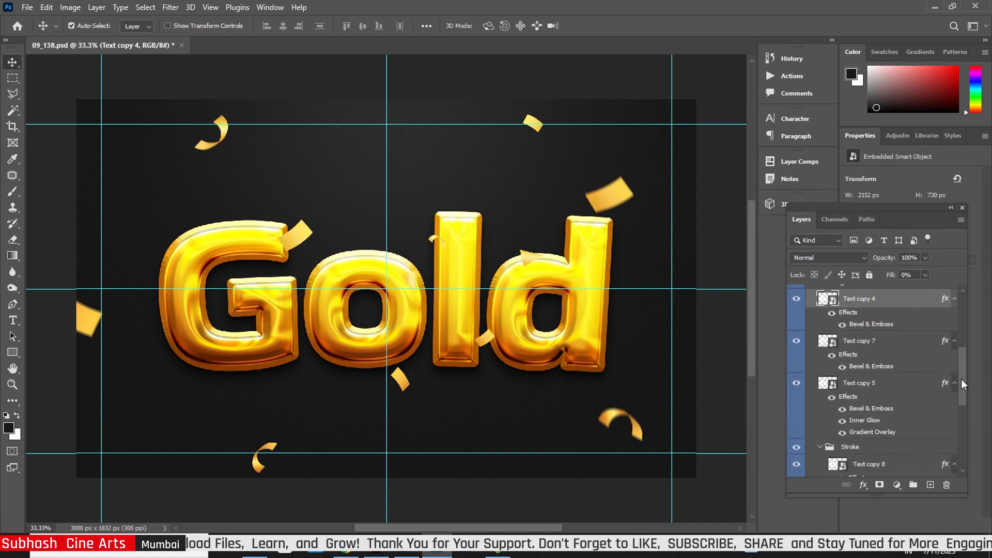
pyautogui.click(946, 342)
pyautogui.press('h')
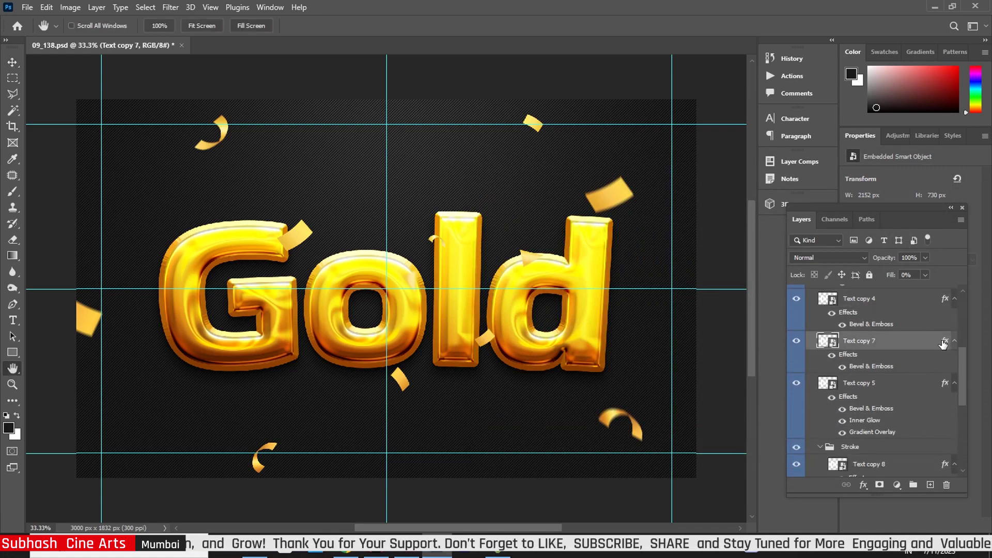
pyautogui.doubleClick(943, 342)
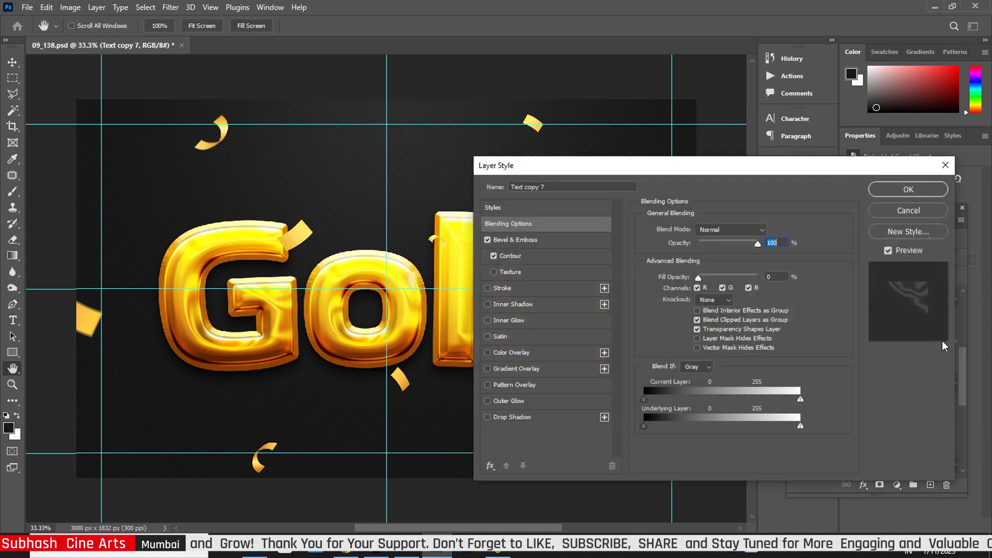
pyautogui.click(534, 239)
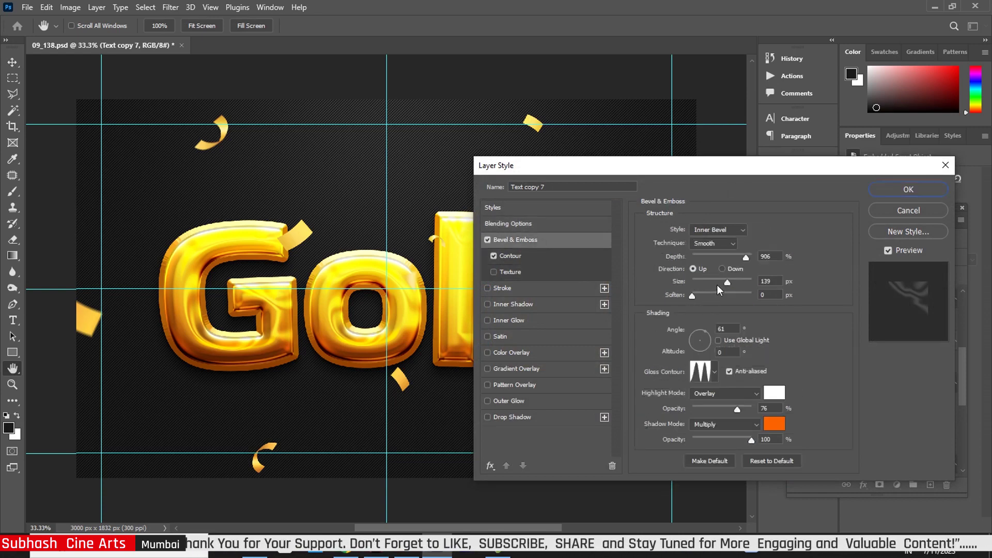
pyautogui.moveTo(733, 283); pyautogui.dragTo(723, 285)
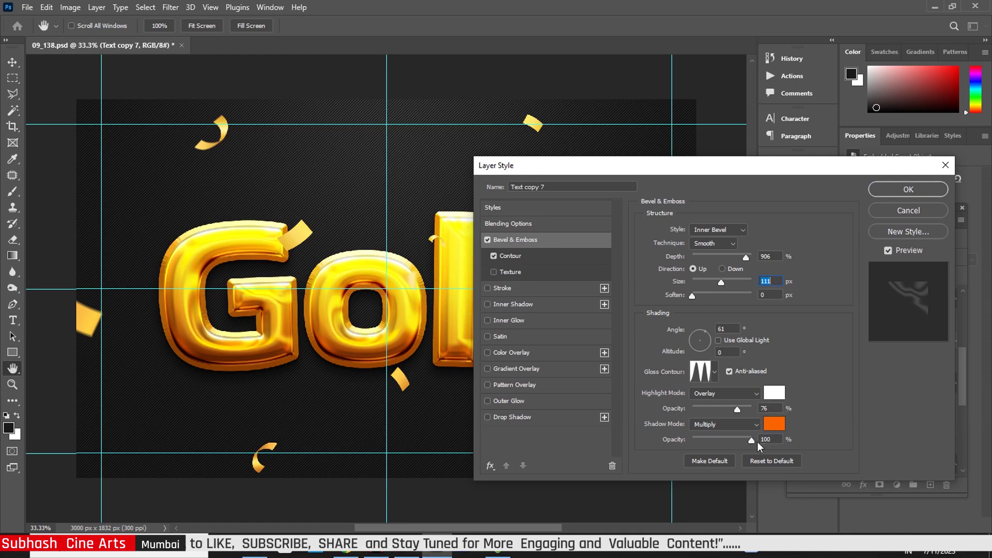
pyautogui.moveTo(752, 440); pyautogui.dragTo(742, 440)
pyautogui.click(905, 190)
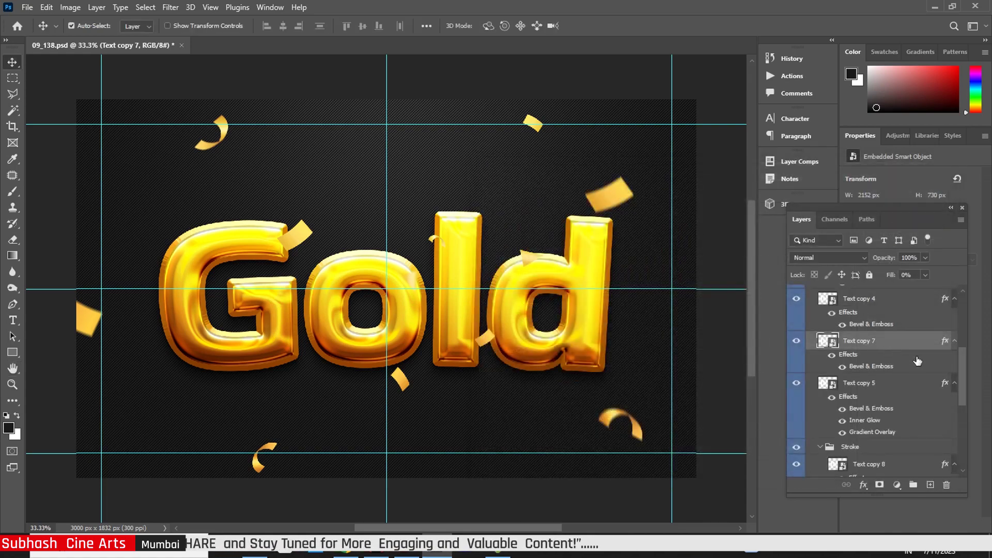
# - Increase Text copy 5's Bevel & Emboss Size from 24 px to 32 px
pyautogui.moveTo(962, 366); pyautogui.dragTo(959, 392)
pyautogui.click(945, 315)
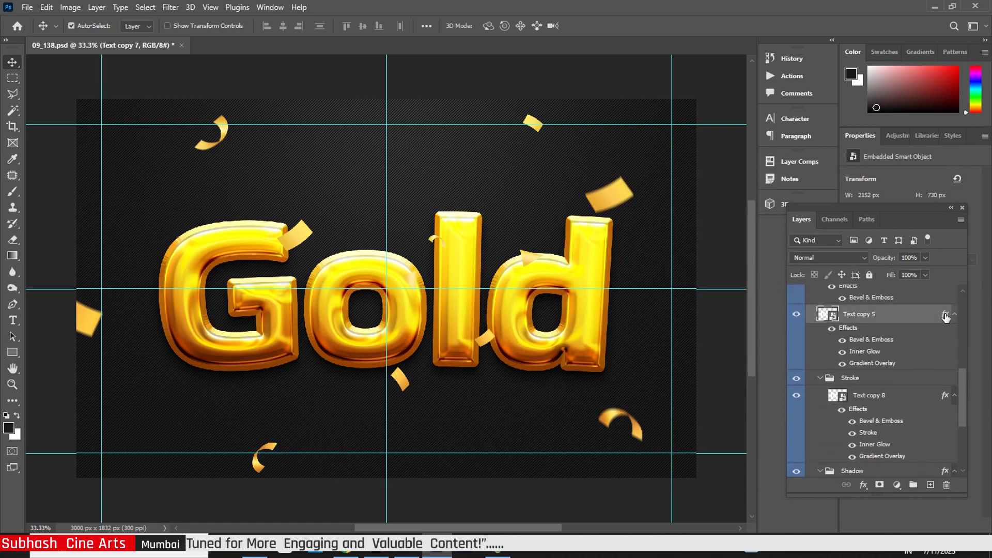
pyautogui.doubleClick(945, 315)
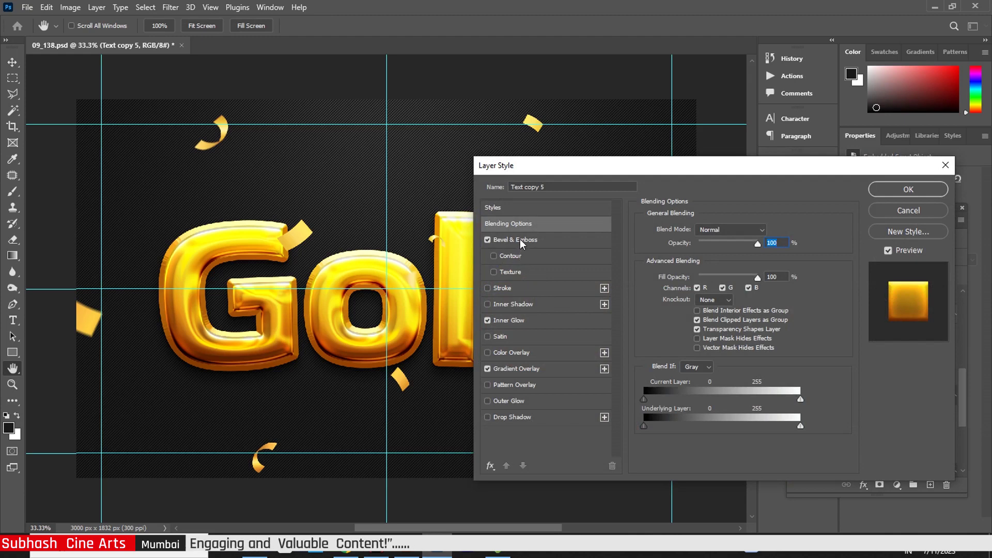
pyautogui.click(520, 238)
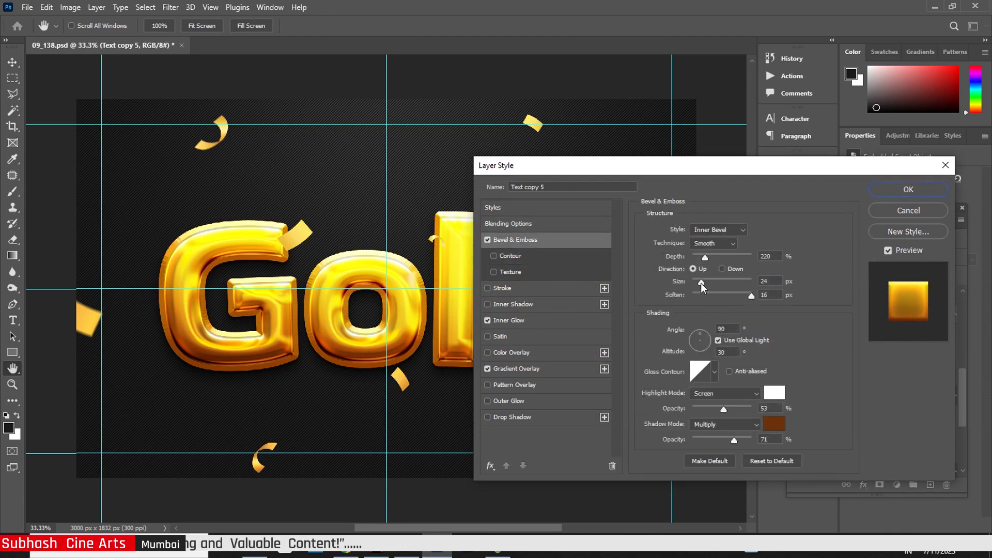
pyautogui.moveTo(701, 282); pyautogui.dragTo(702, 284)
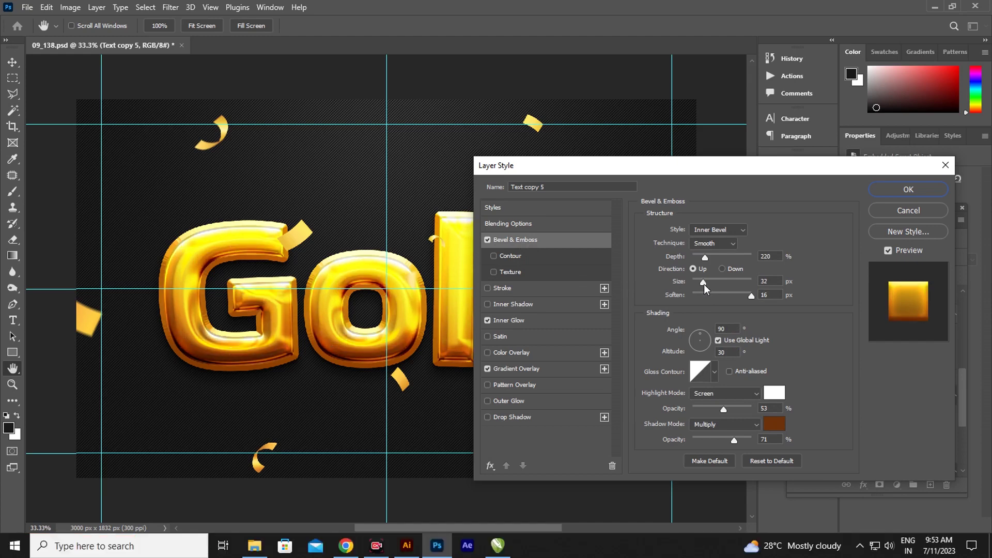
pyautogui.moveTo(704, 284); pyautogui.dragTo(703, 284)
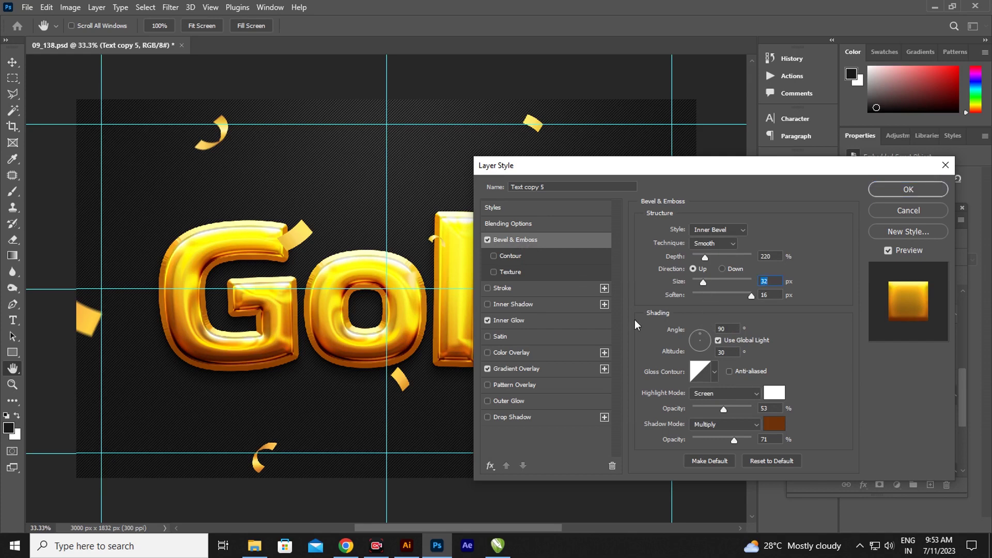
# - Move the Inner Glow gradient's left stop to location 5 for a yellow-to-transparent glow
pyautogui.click(525, 324)
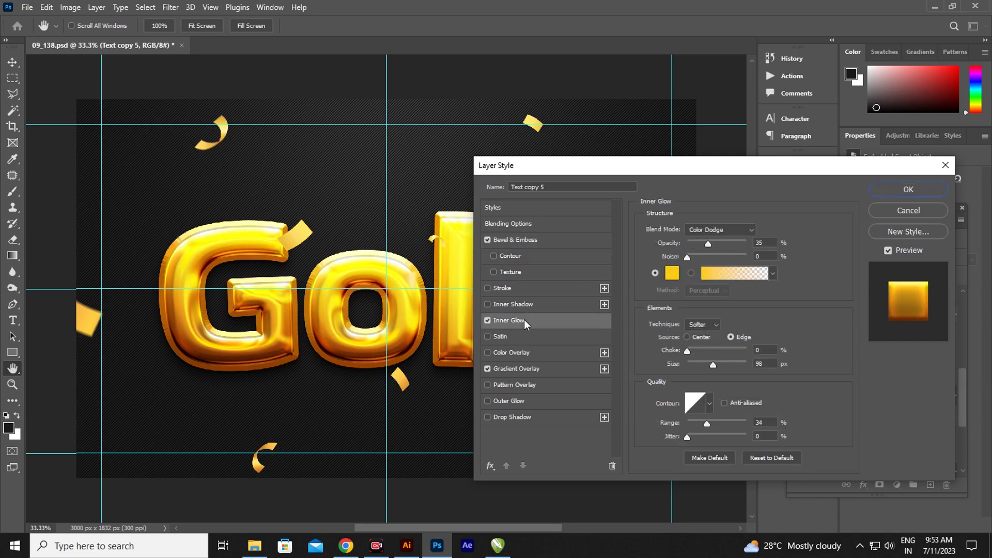
pyautogui.click(737, 273)
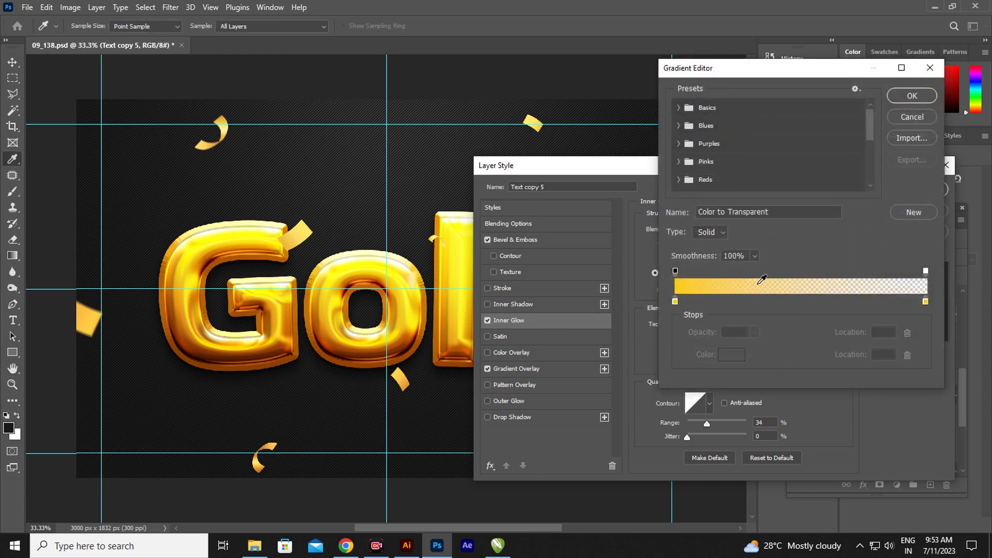
pyautogui.moveTo(675, 302); pyautogui.dragTo(686, 302)
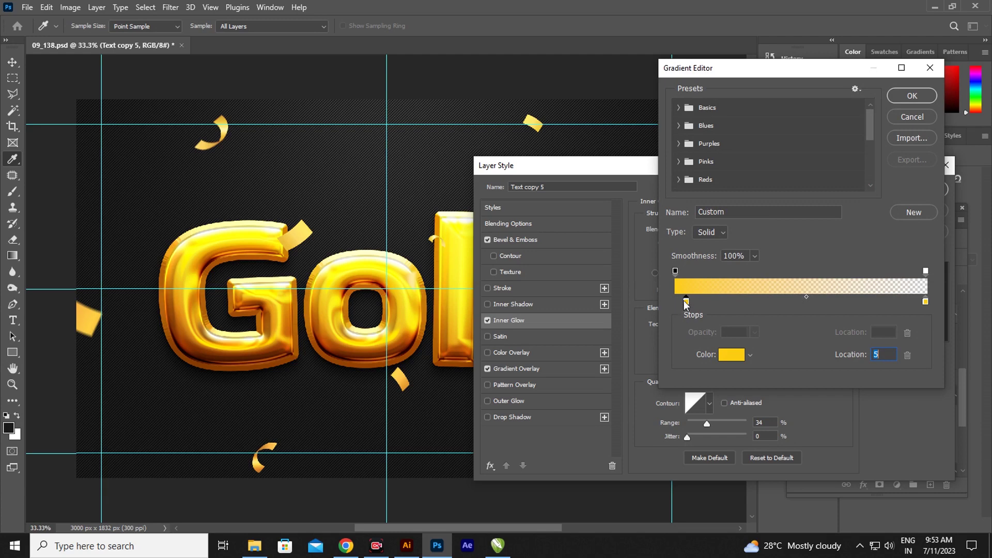
pyautogui.click(914, 96)
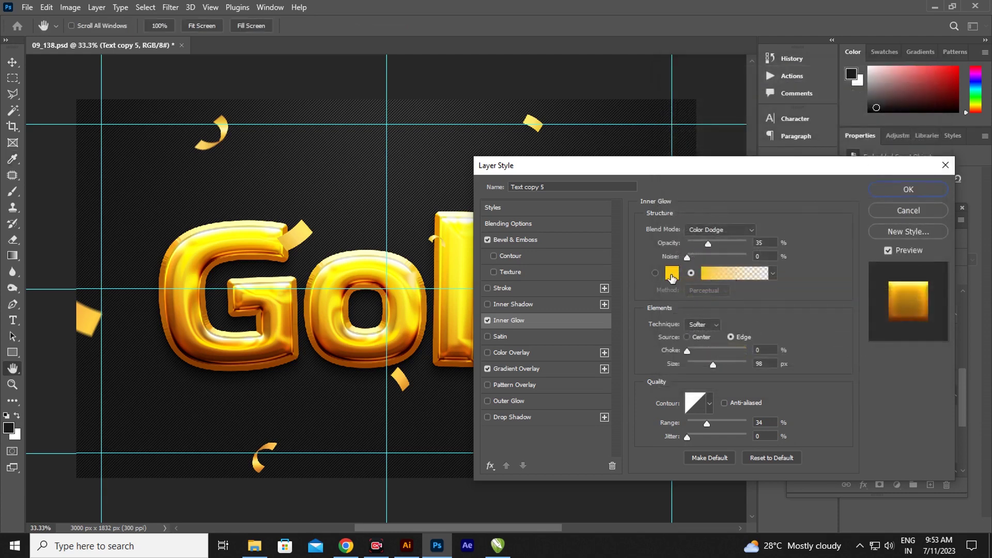
# - Preview several Inner Glow contour presets, settling on a different one
pyautogui.click(709, 408)
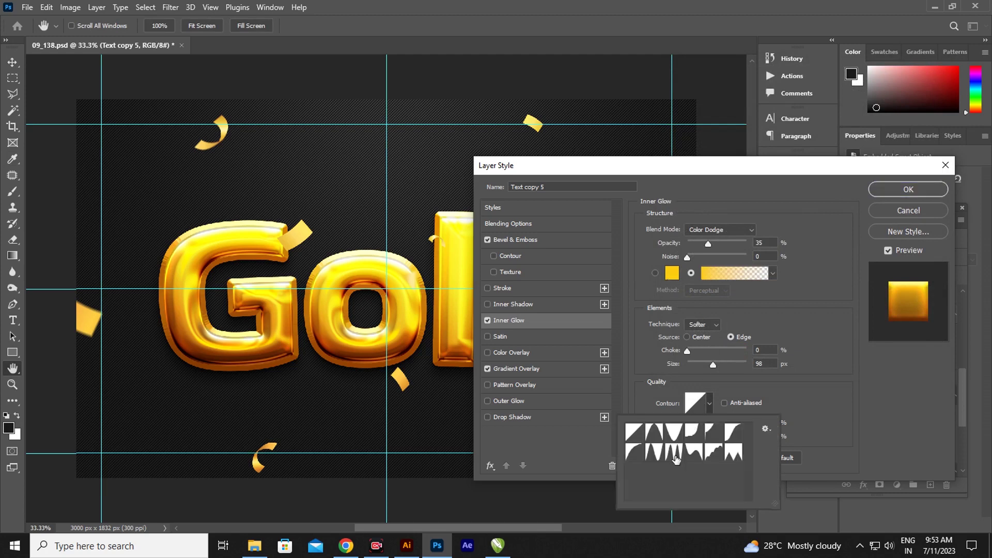
pyautogui.click(674, 455)
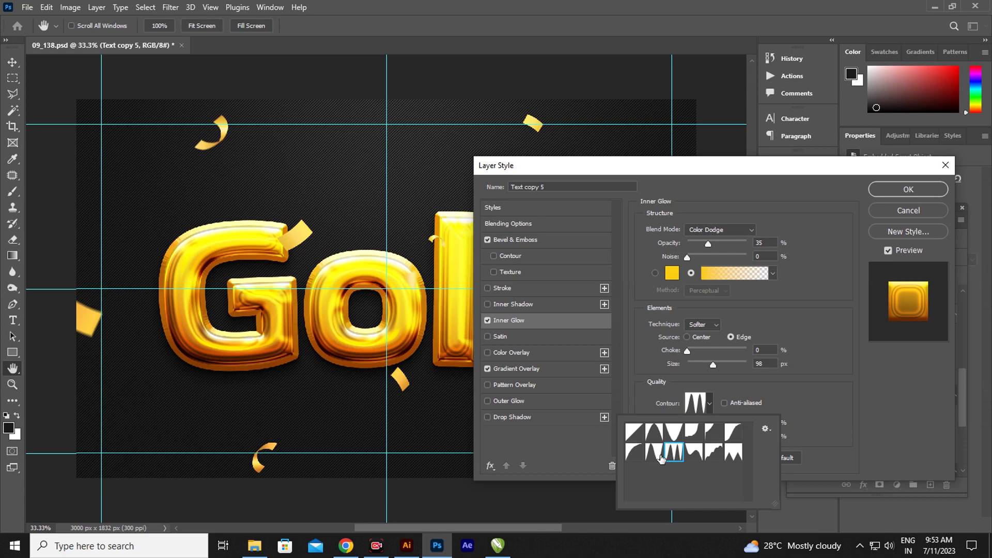
pyautogui.click(660, 458)
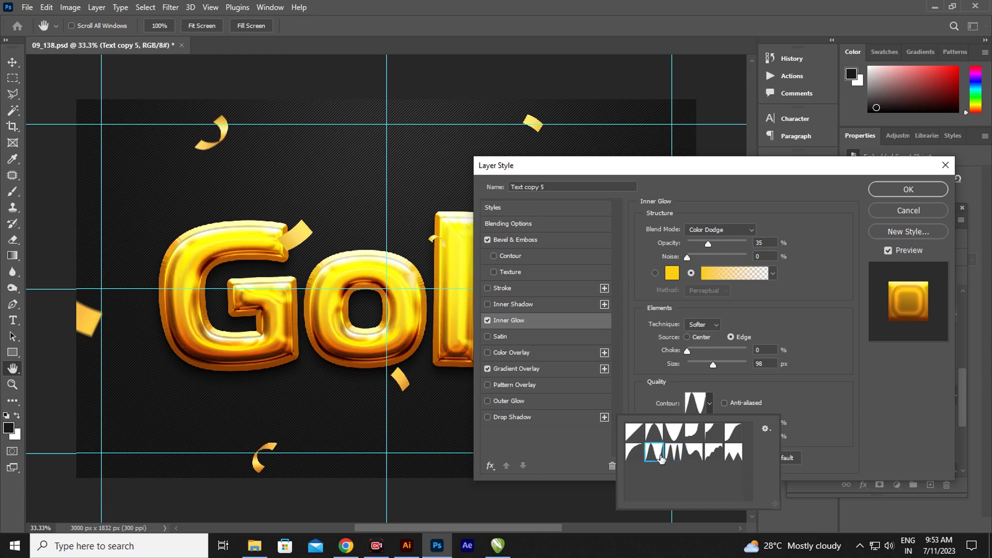
pyautogui.click(674, 458)
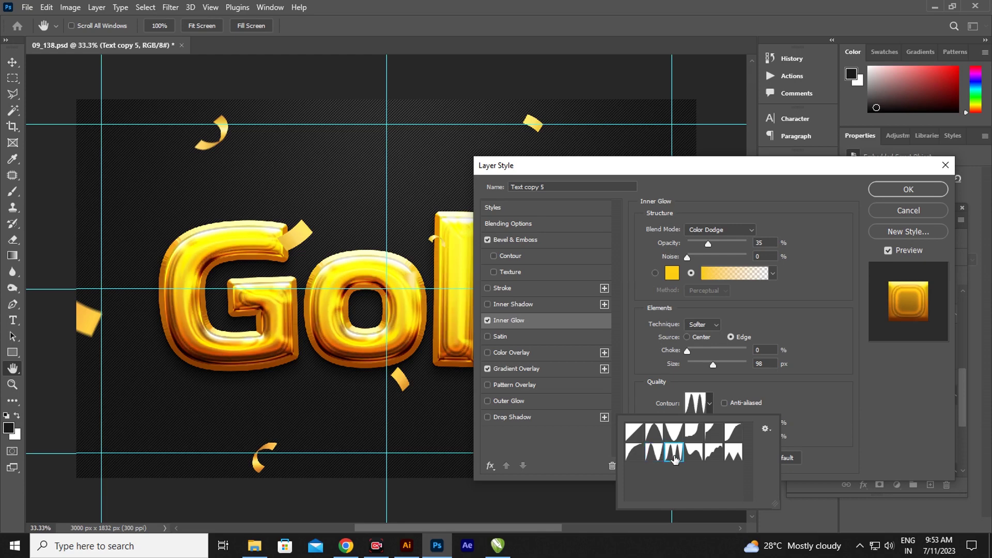
# - Apply Text copy 5's style, then set the Shadow group's drop shadow colour to #0d0901
pyautogui.click(897, 190)
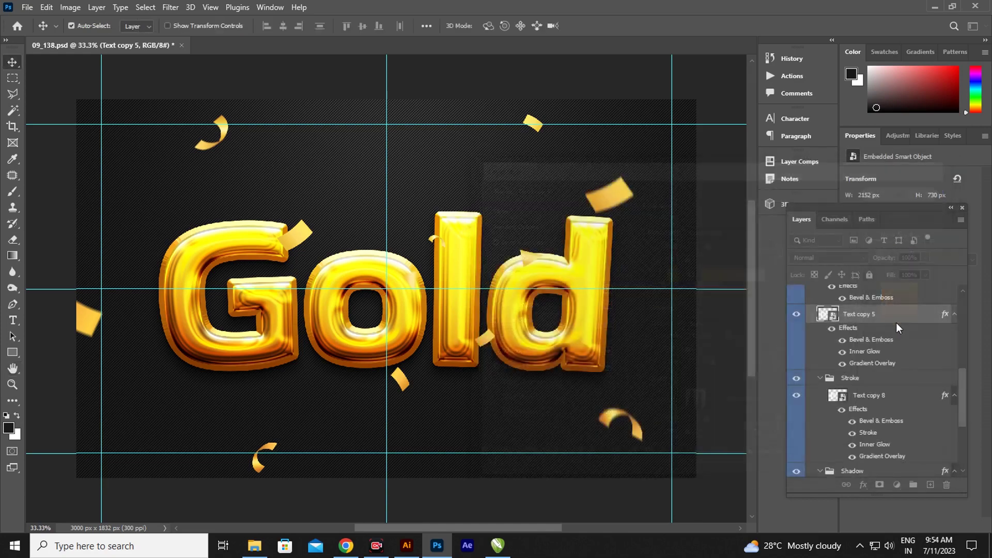
pyautogui.moveTo(962, 377); pyautogui.dragTo(960, 408)
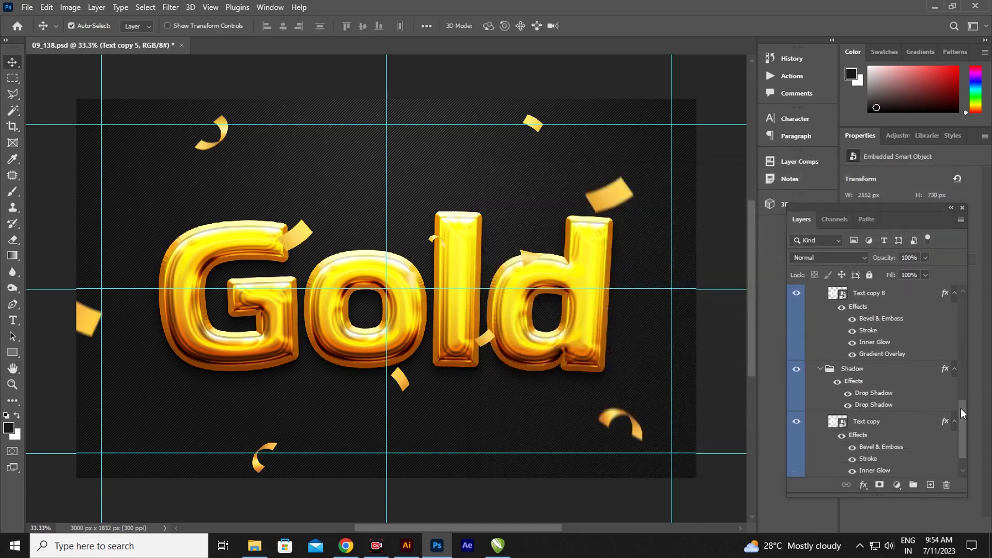
pyautogui.click(947, 370)
pyautogui.doubleClick(947, 370)
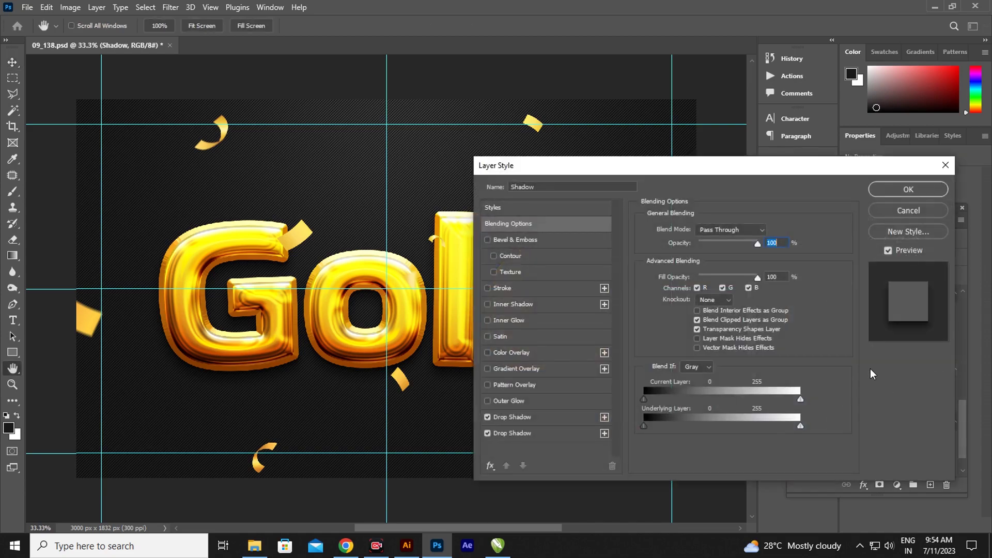
pyautogui.click(519, 418)
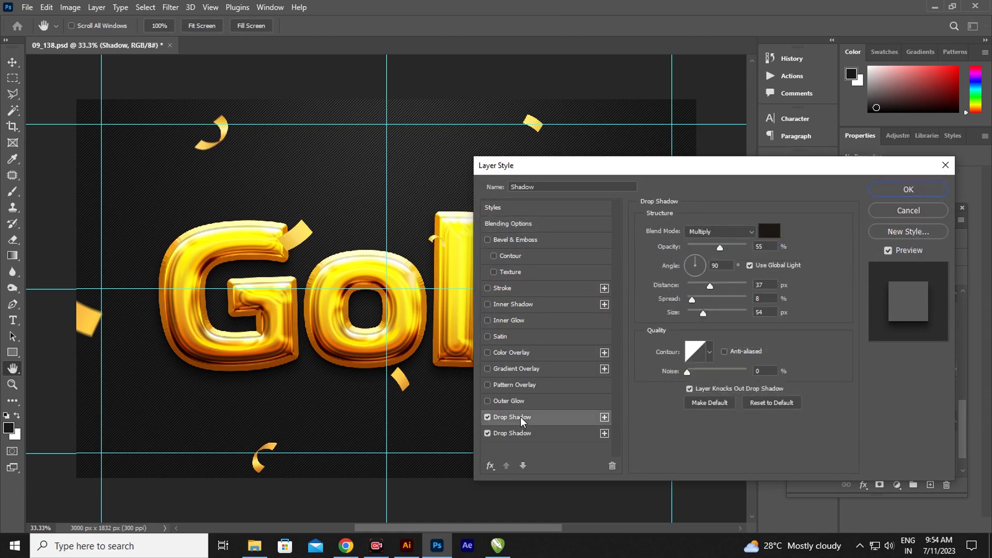
pyautogui.click(709, 353)
pyautogui.click(766, 230)
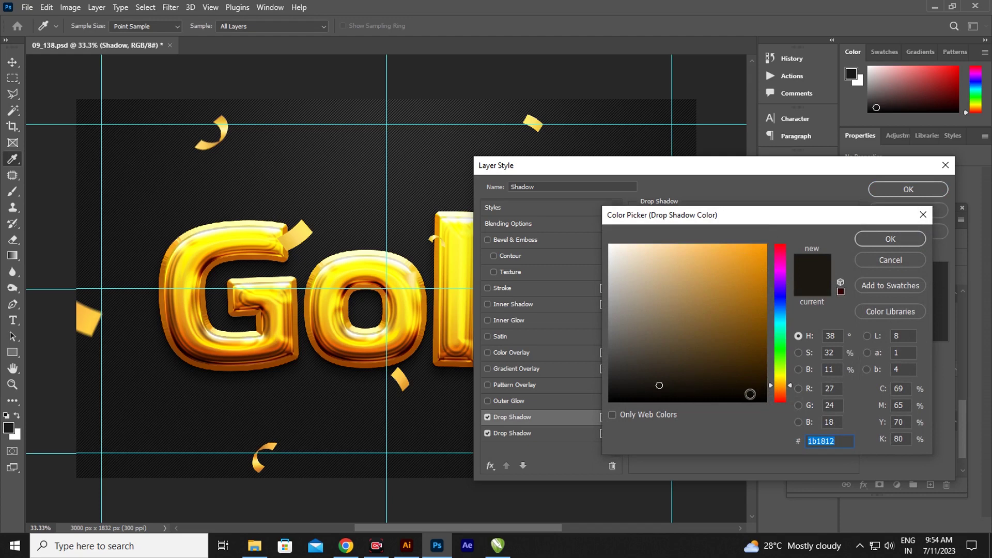
pyautogui.click(750, 394)
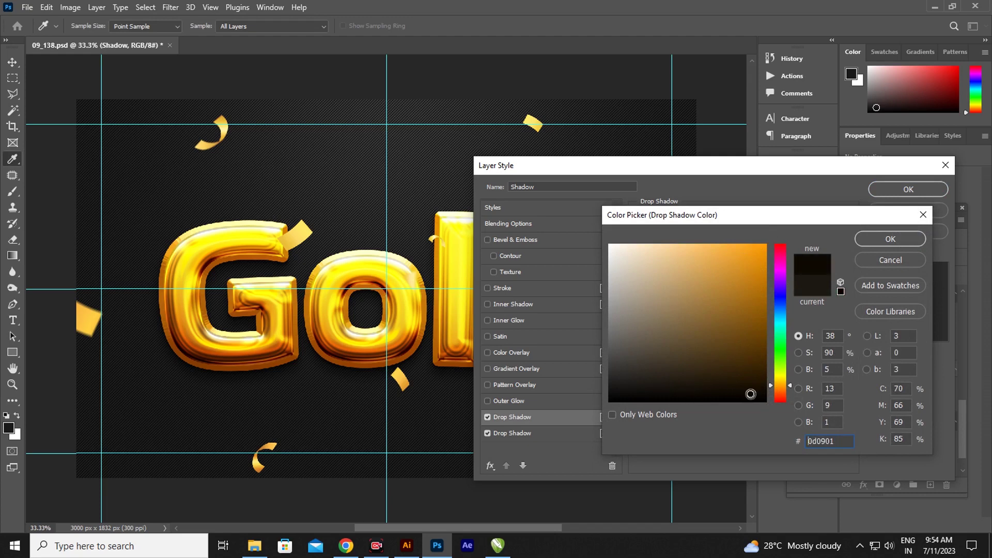
pyautogui.click(889, 238)
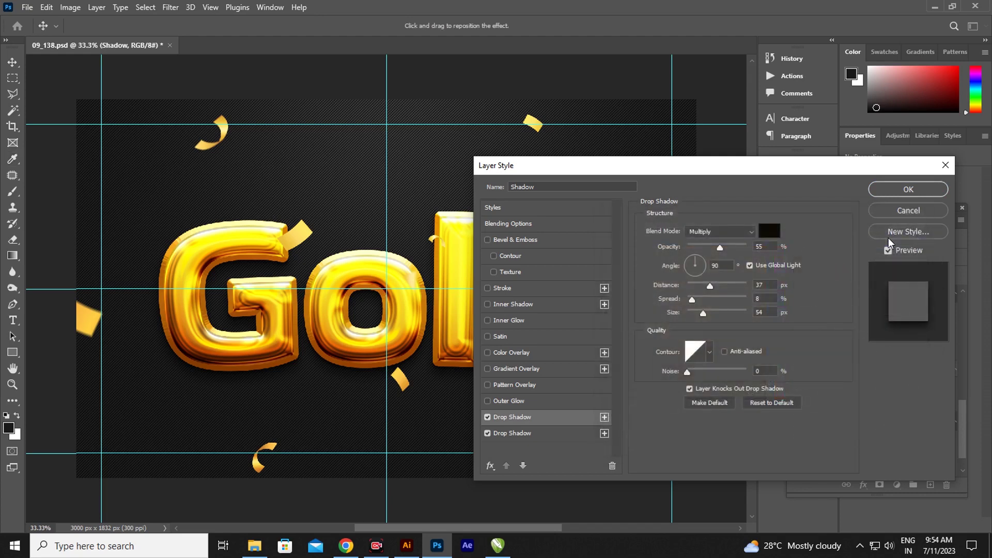
pyautogui.click(930, 192)
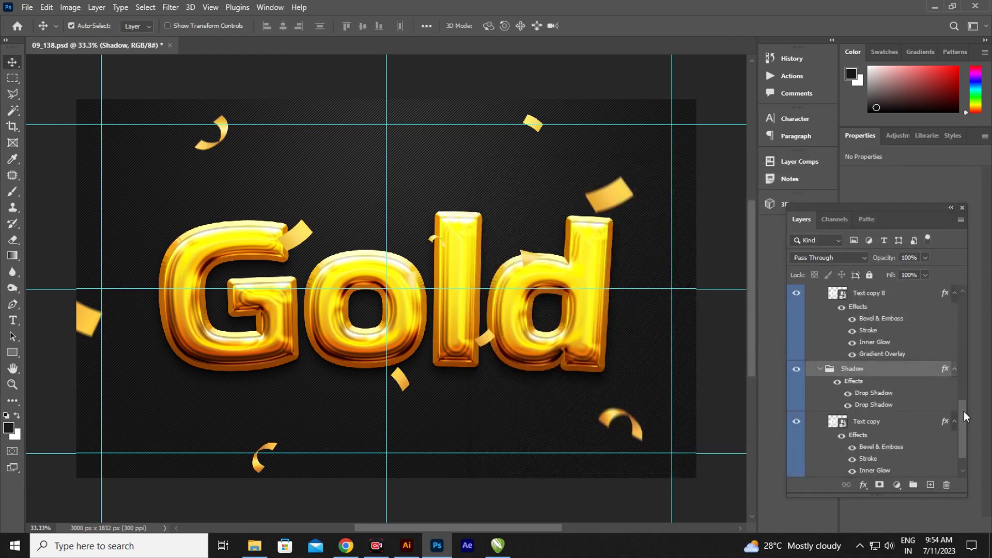
# - Scale the Text copy layer's gradient Stroke down to 84%
pyautogui.click(946, 424)
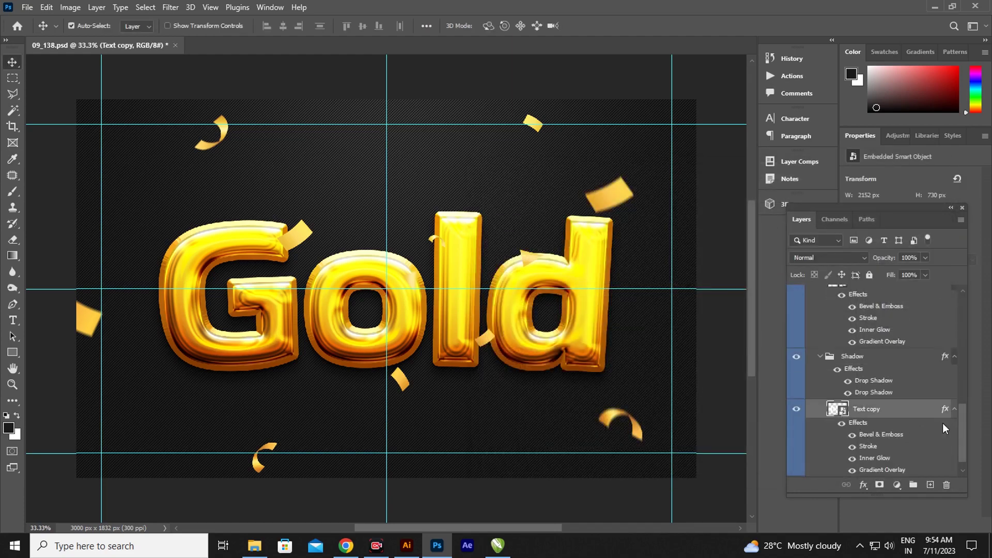
pyautogui.doubleClick(943, 426)
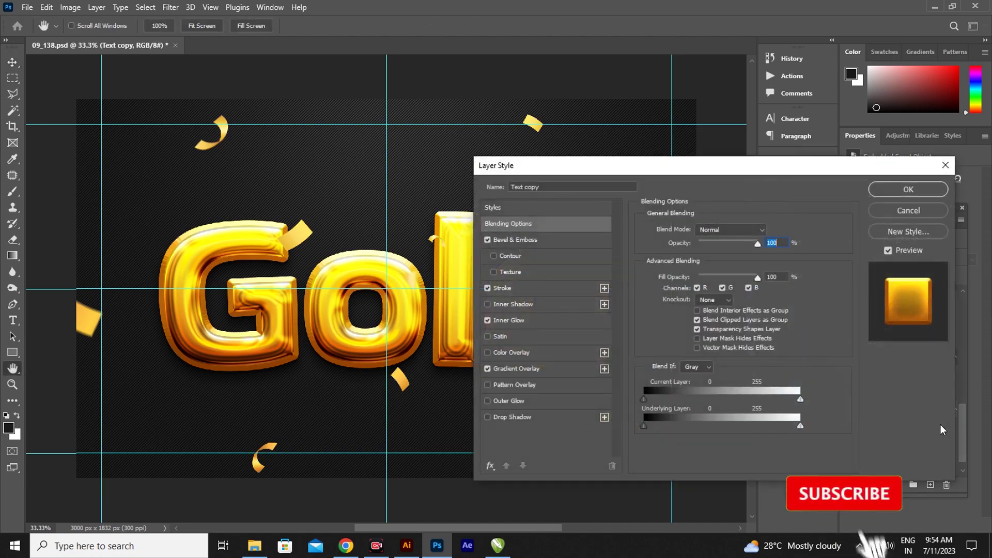
pyautogui.click(522, 288)
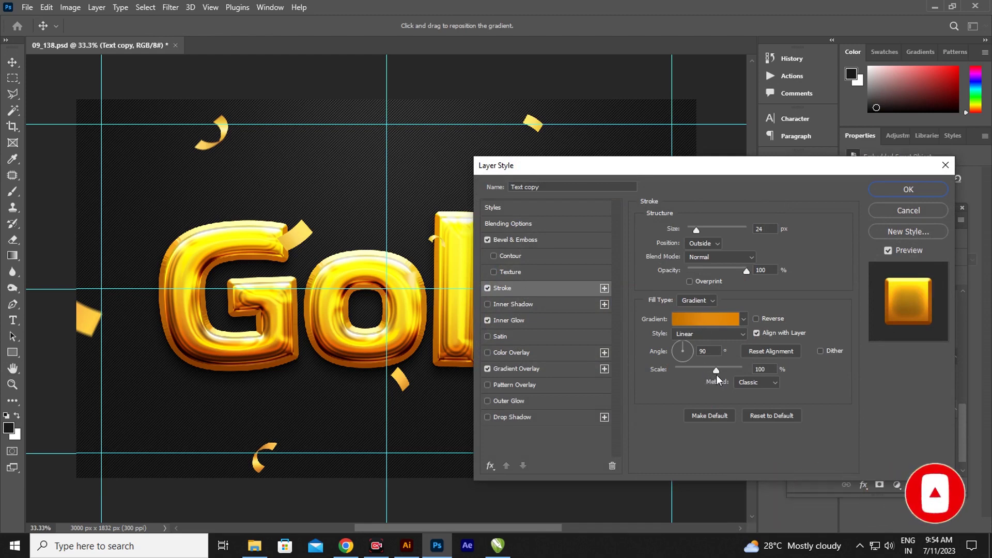
pyautogui.moveTo(715, 371); pyautogui.dragTo(708, 371)
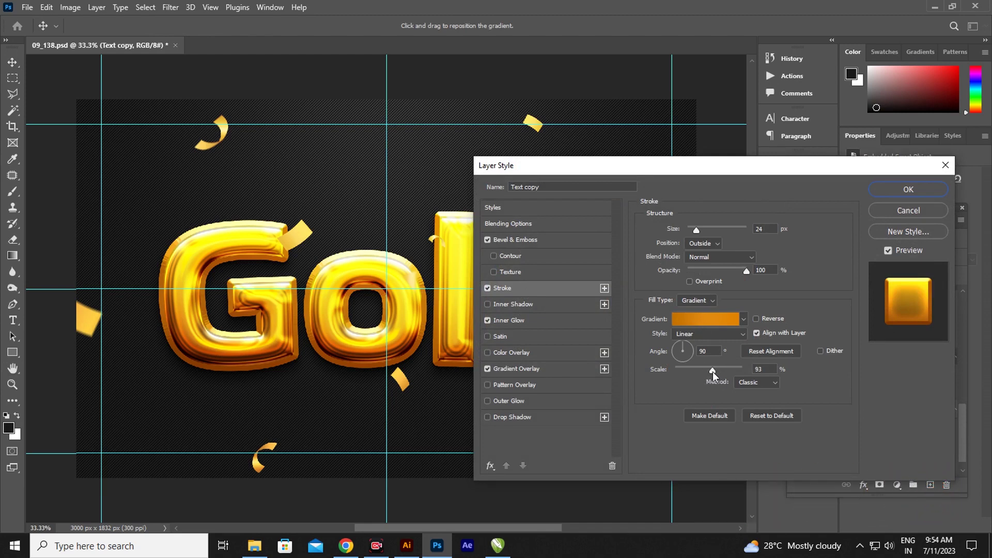
pyautogui.moveTo(712, 370)
pyautogui.mouseDown()
pyautogui.moveTo(696, 372)
pyautogui.moveTo(708, 372)
pyautogui.mouseUp()
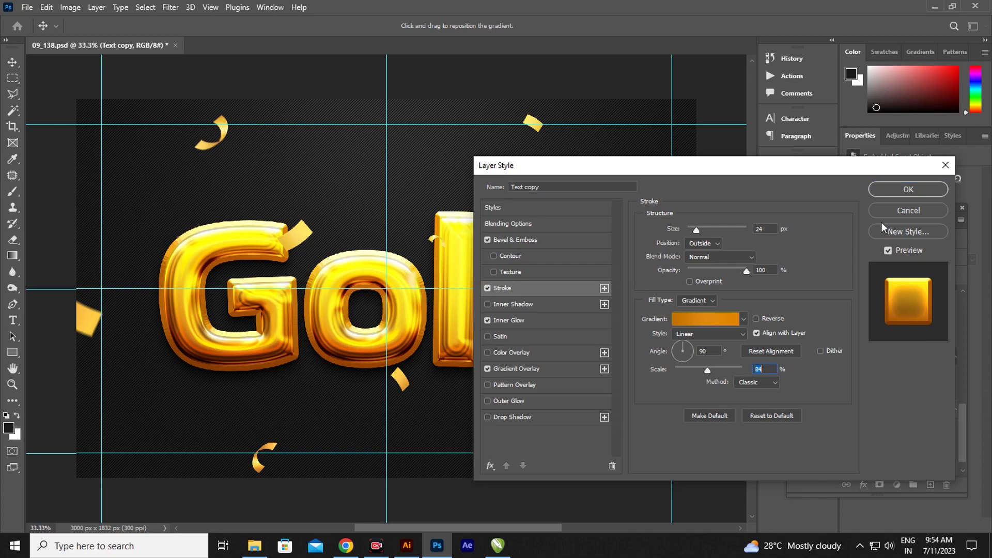
pyautogui.click(902, 194)
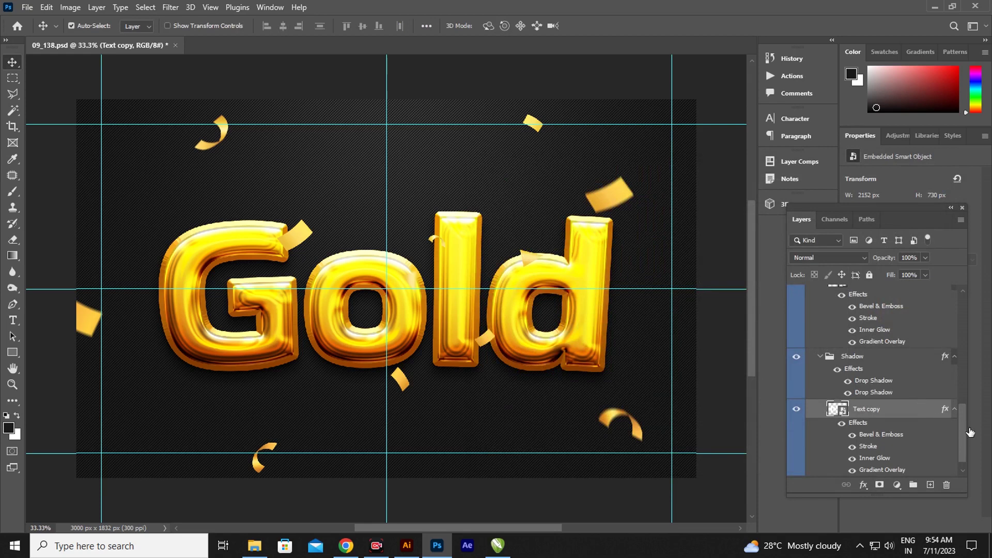
# - Expand the Background group, toggle Background and Color Fill 1 visibility, then select the colour fill
pyautogui.moveTo(960, 422); pyautogui.dragTo(961, 431)
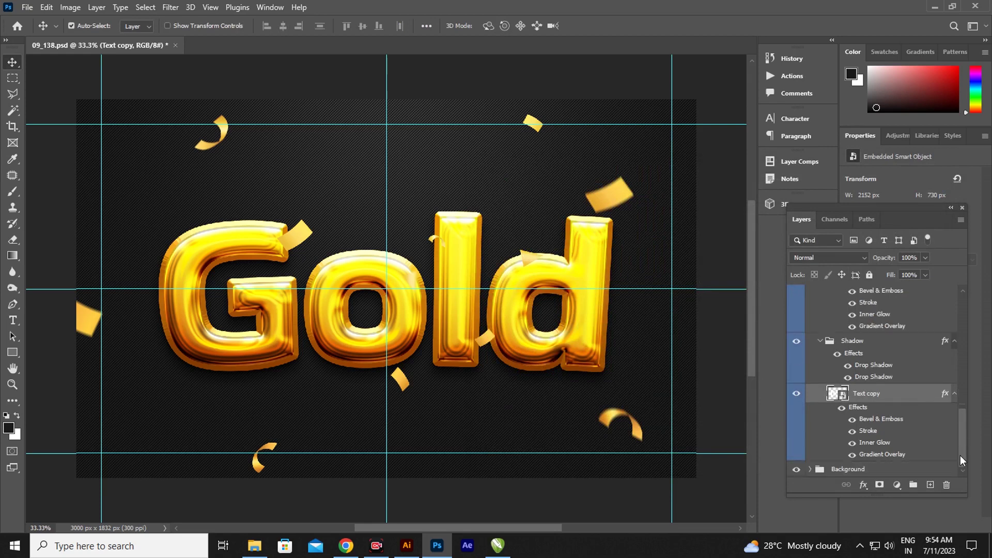
pyautogui.click(810, 469)
pyautogui.moveTo(960, 418); pyautogui.dragTo(959, 462)
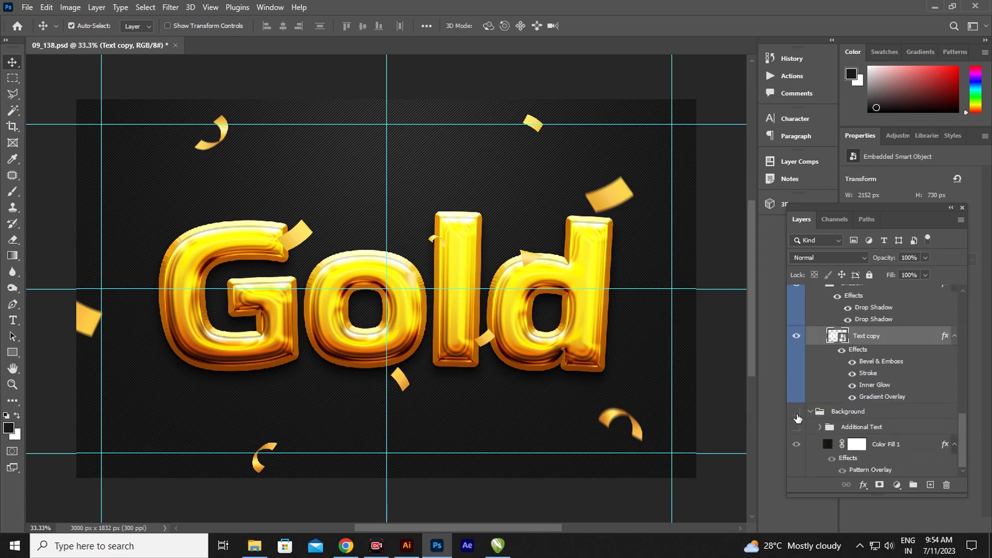
pyautogui.click(796, 414)
pyautogui.click(795, 412)
pyautogui.click(799, 447)
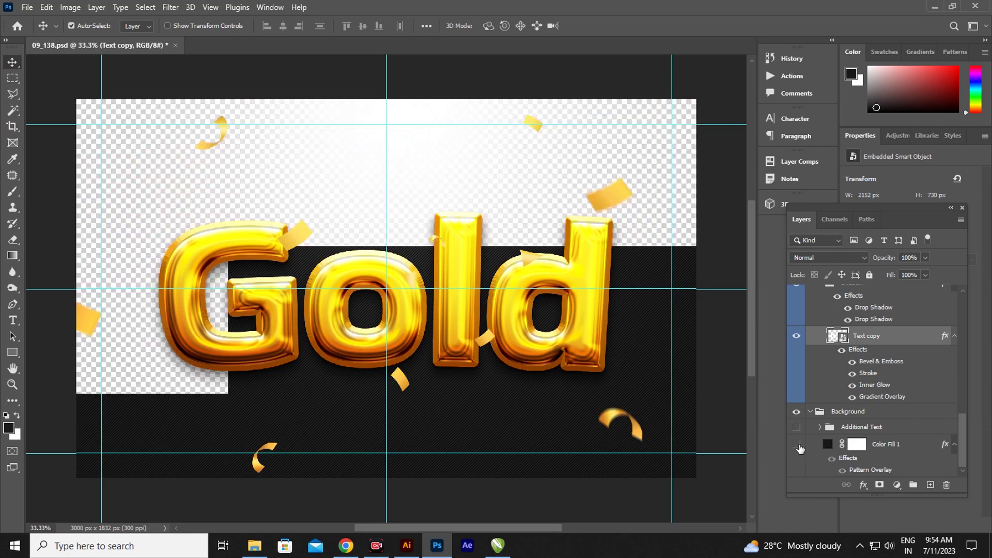
pyautogui.click(798, 447)
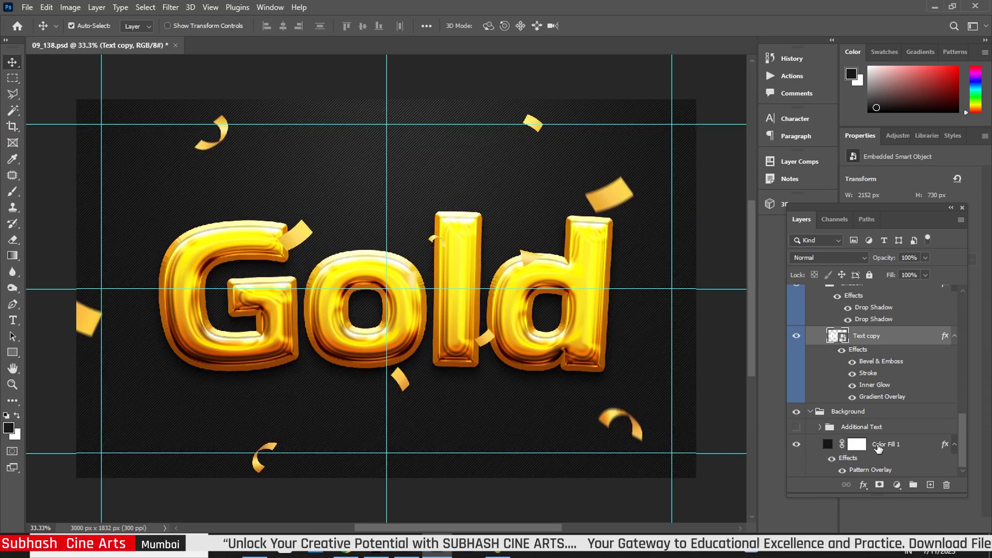
pyautogui.click(828, 445)
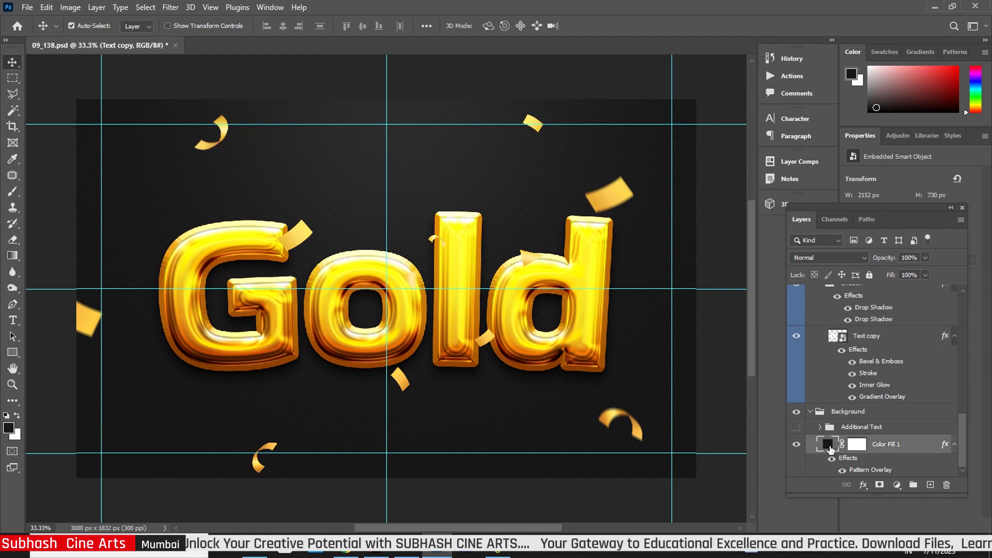
# - Recolor the Color Fill 1 background through progressively darker reds to #270202
pyautogui.doubleClick(830, 446)
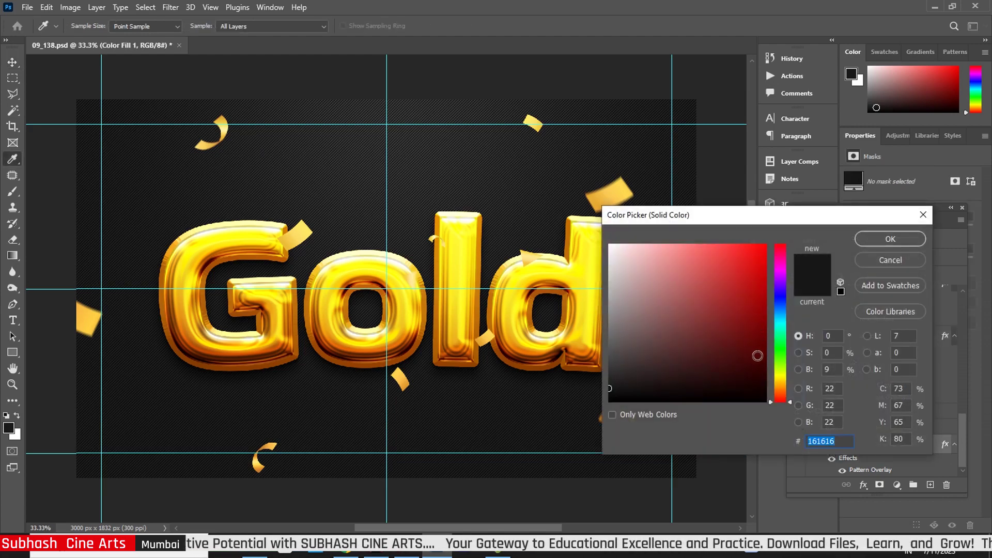
pyautogui.click(757, 357)
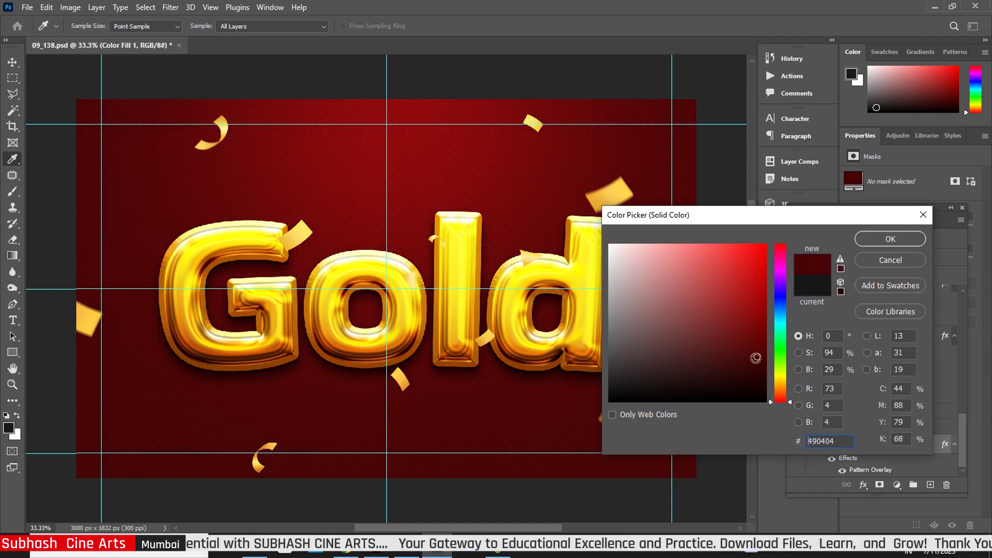
pyautogui.click(750, 369)
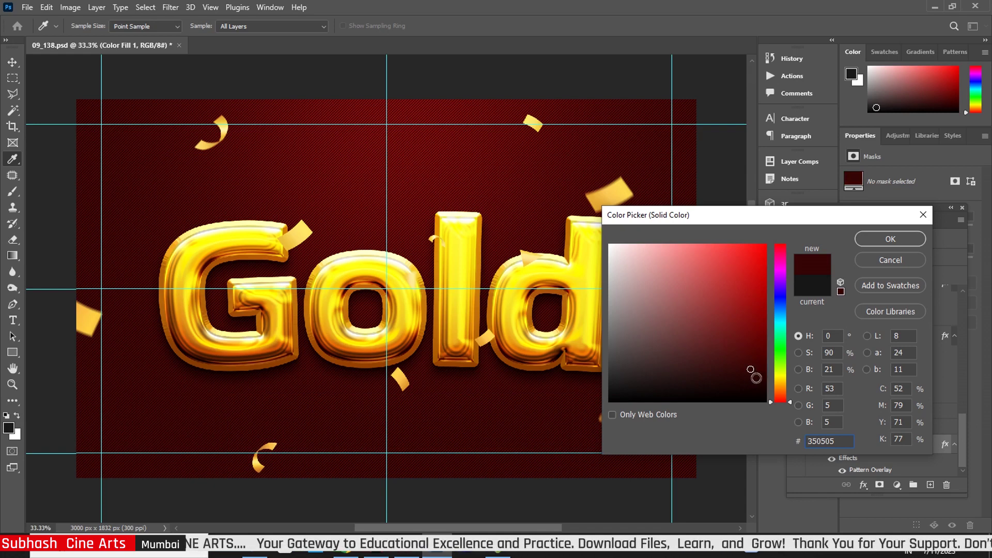
pyautogui.click(758, 383)
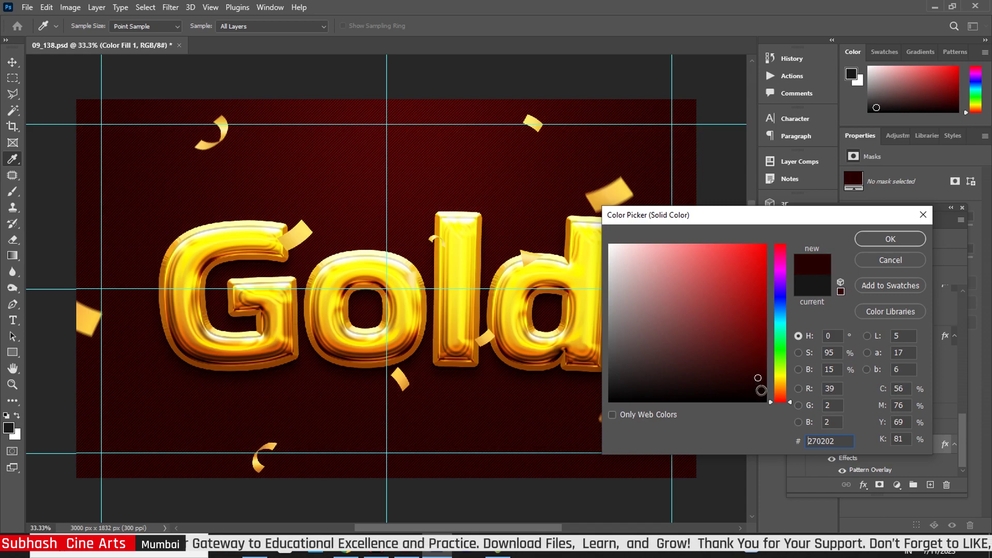
pyautogui.click(897, 238)
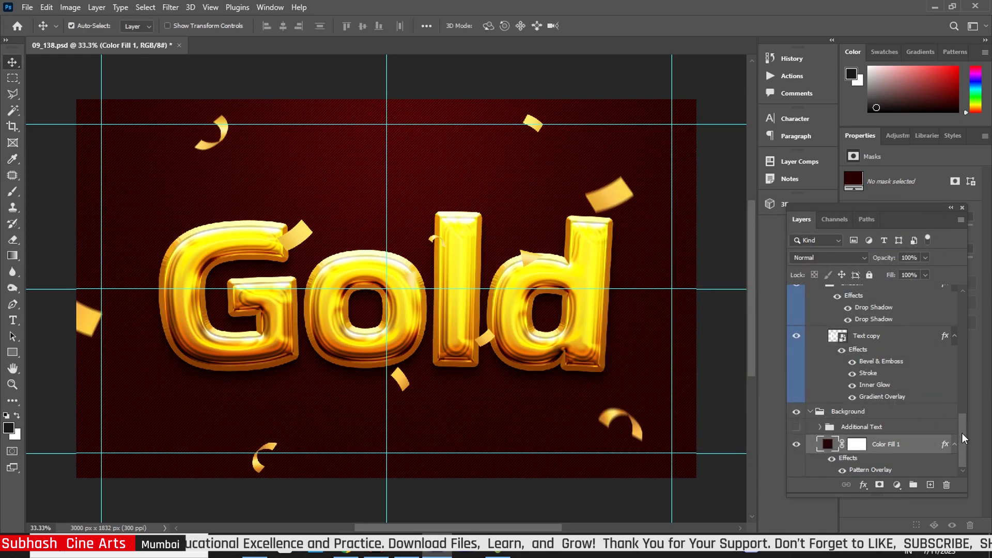
pyautogui.moveTo(962, 444); pyautogui.dragTo(970, 308)
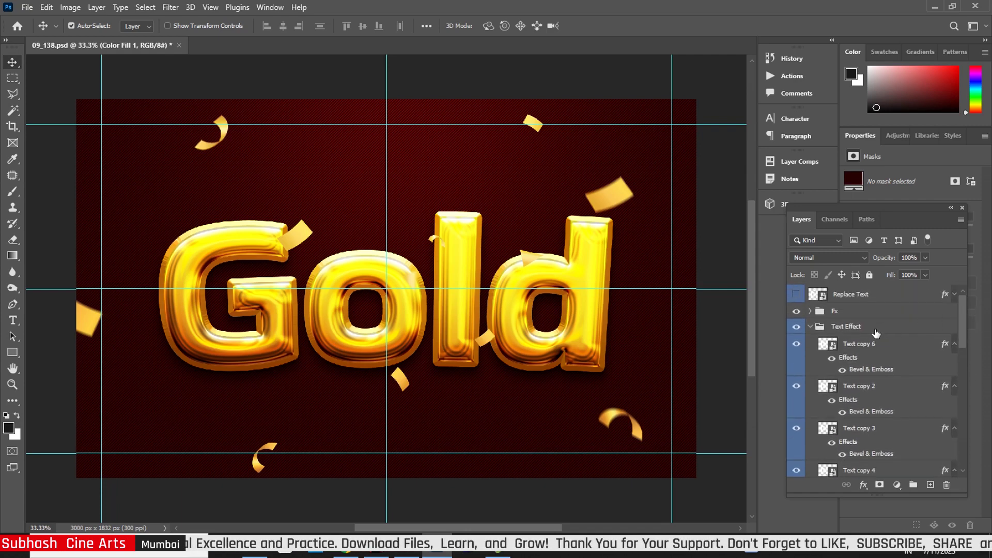
# - Open the Replace Text smart object's contents and select the Gold type layer's text
pyautogui.click(809, 311)
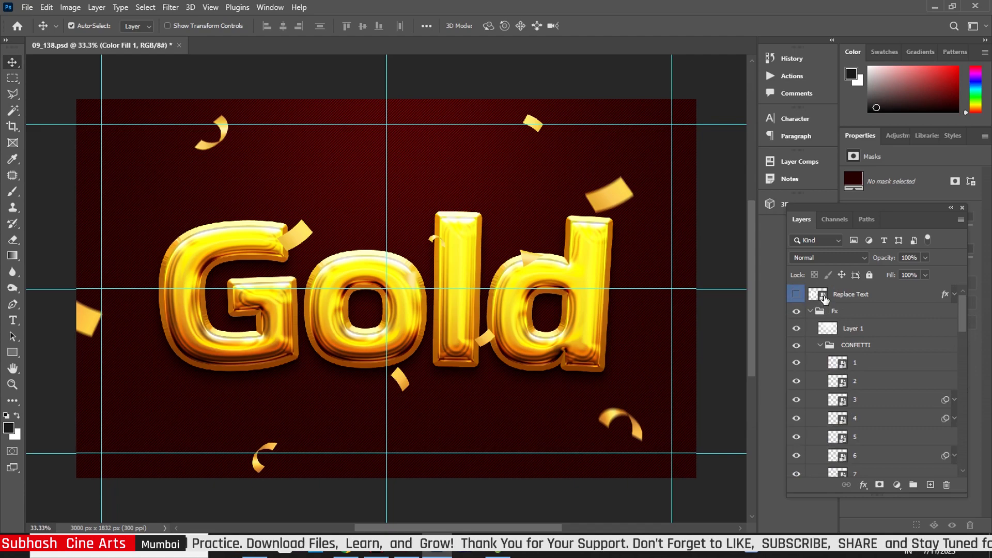
pyautogui.doubleClick(822, 294)
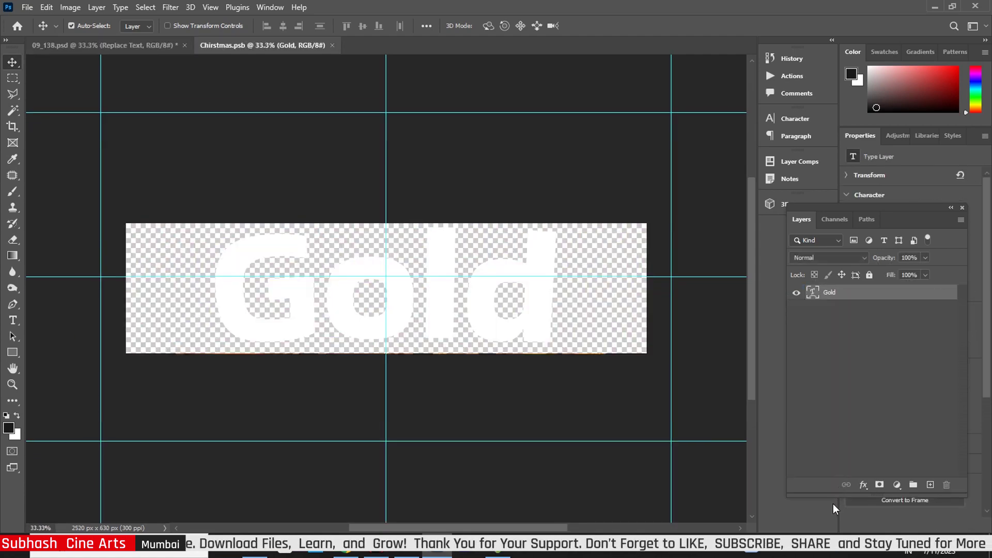
pyautogui.doubleClick(812, 293)
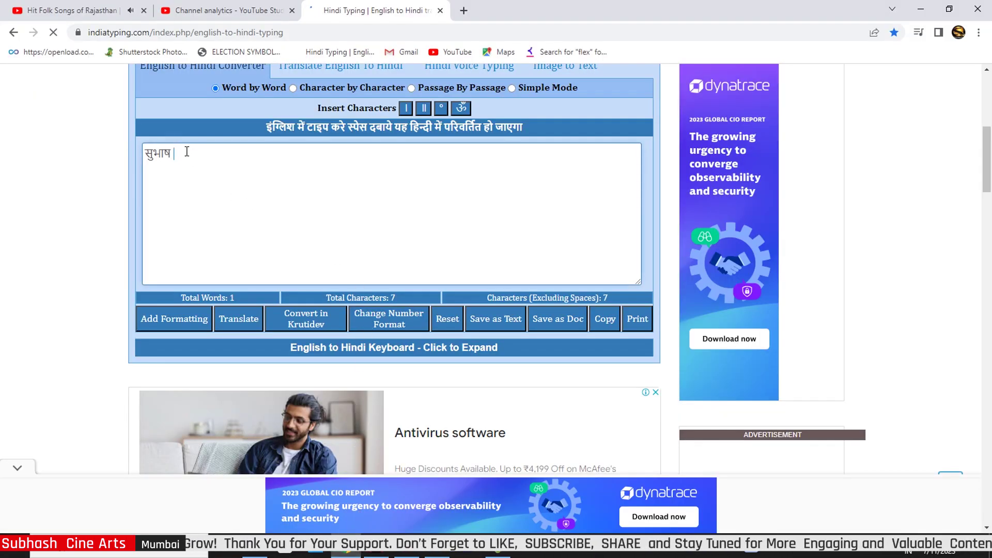
# - Highlight the converted Hindi word in the IndiaTyping English-to-Hindi box
pyautogui.moveTo(186, 151); pyautogui.dragTo(115, 171)
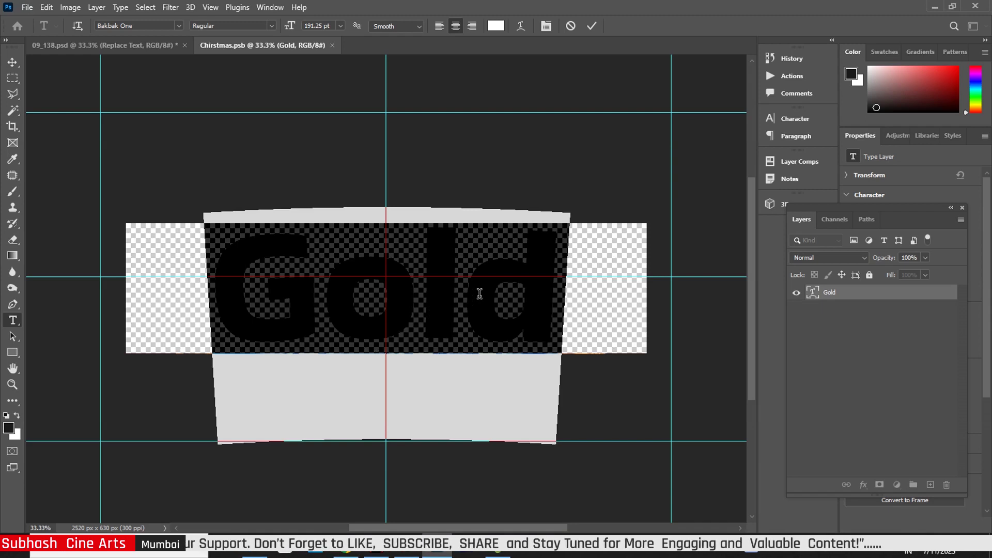
# - Paste the Hindi word over Gold, commit it, and nudge it slightly right
pyautogui.press('ctrl')
pyautogui.hotkey('ctrl', 'v')
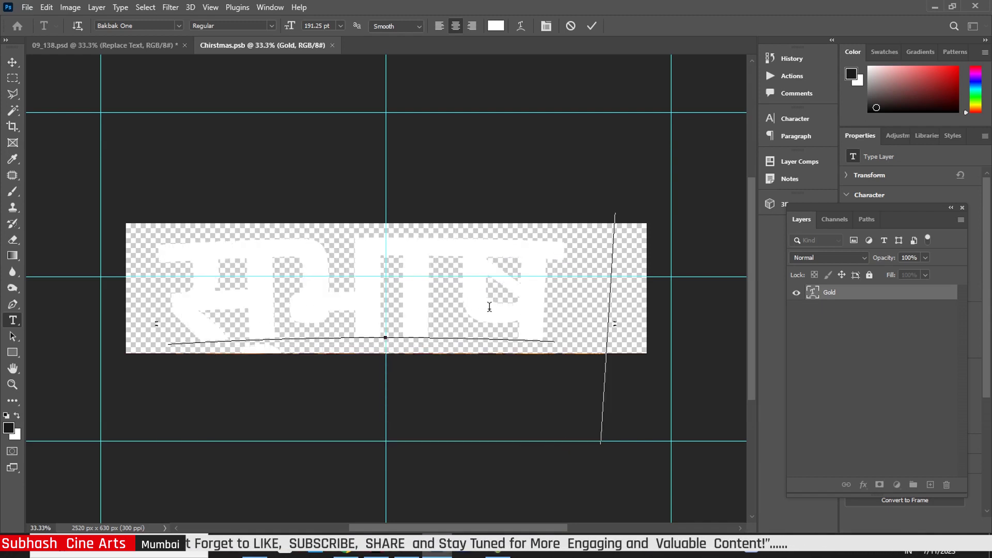
pyautogui.click(7, 66)
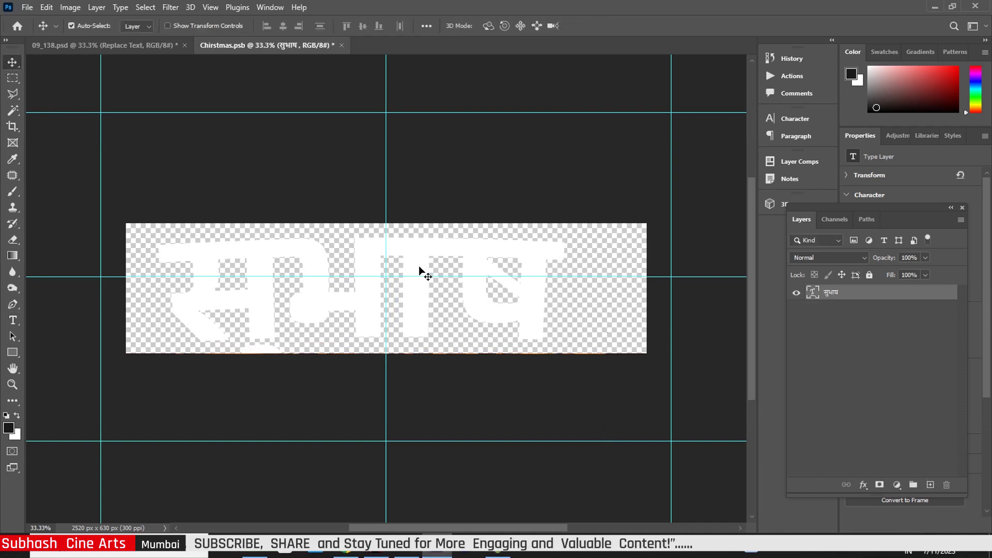
pyautogui.moveTo(418, 266); pyautogui.dragTo(442, 268)
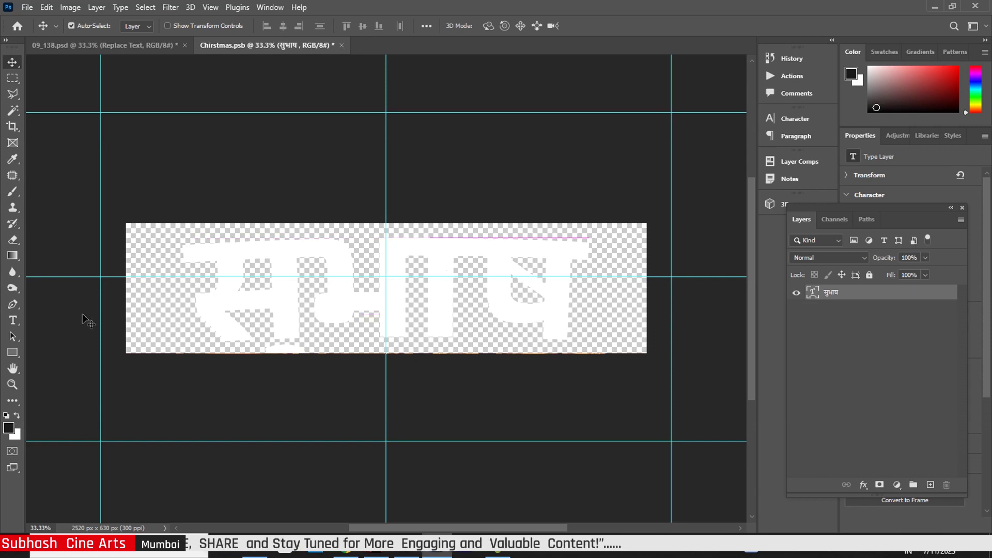
pyautogui.click(13, 319)
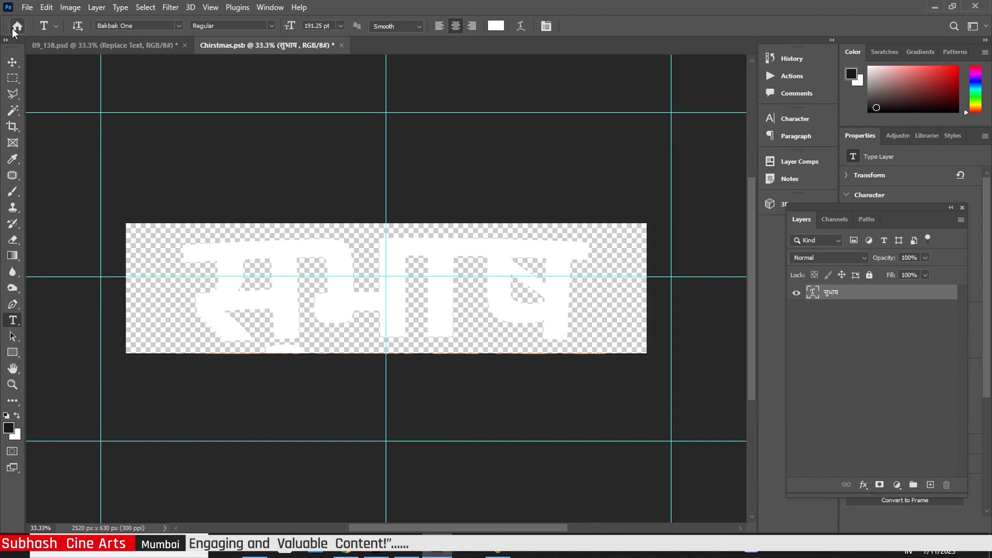
# - Free-transform the Hindi text layer down to about 78% and move it back to centre
pyautogui.click(16, 63)
pyautogui.hotkey('ctrl', 't')
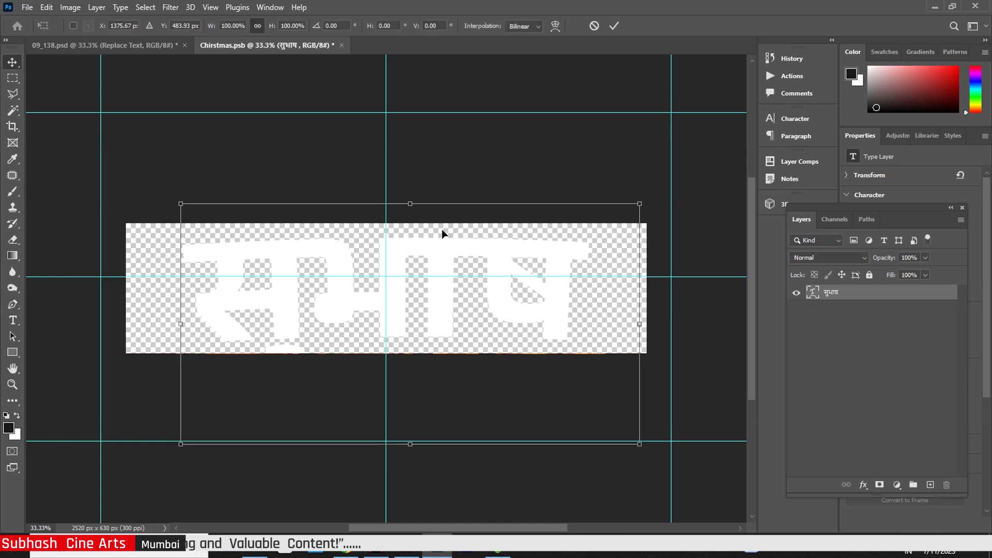
pyautogui.moveTo(639, 444); pyautogui.dragTo(562, 342)
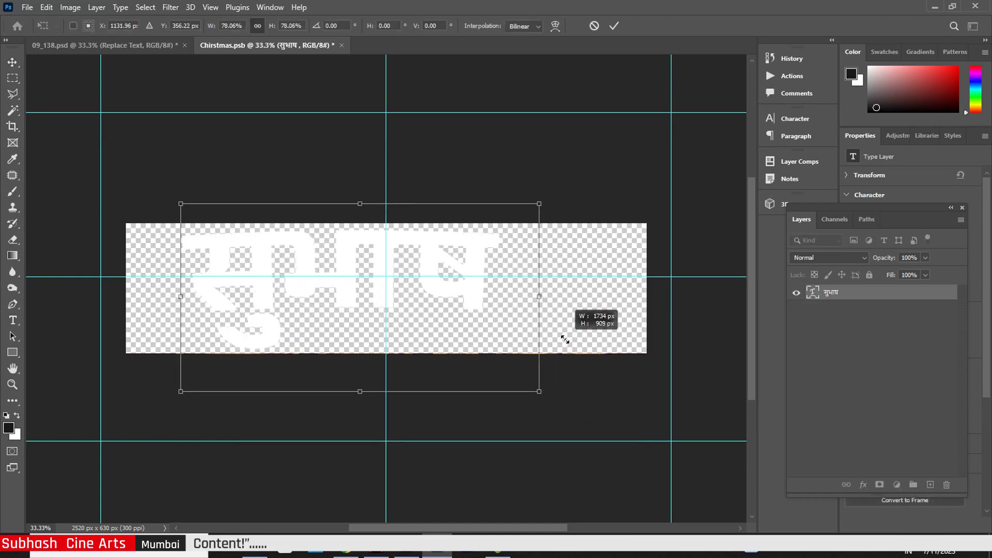
pyautogui.moveTo(348, 267); pyautogui.dragTo(398, 274)
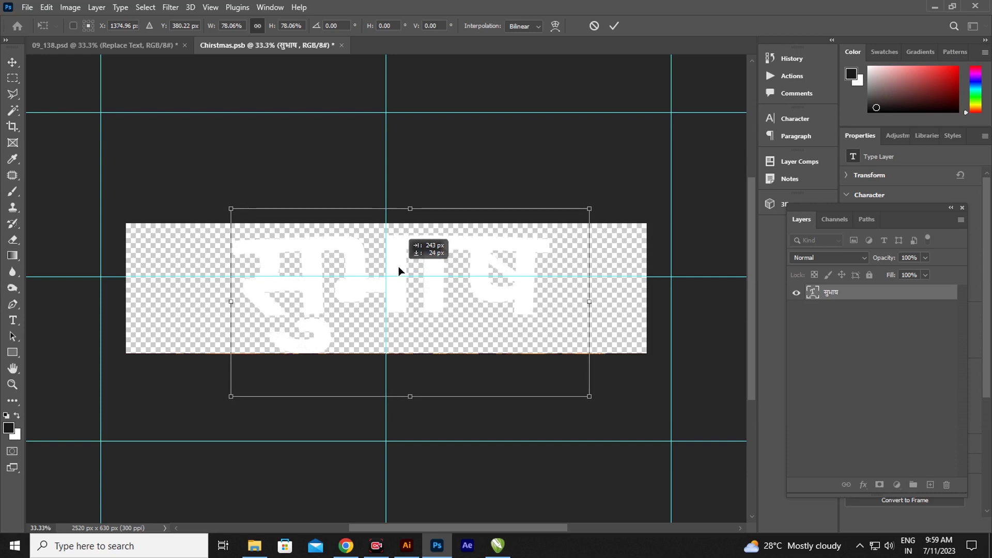
pyautogui.moveTo(398, 274); pyautogui.dragTo(398, 267)
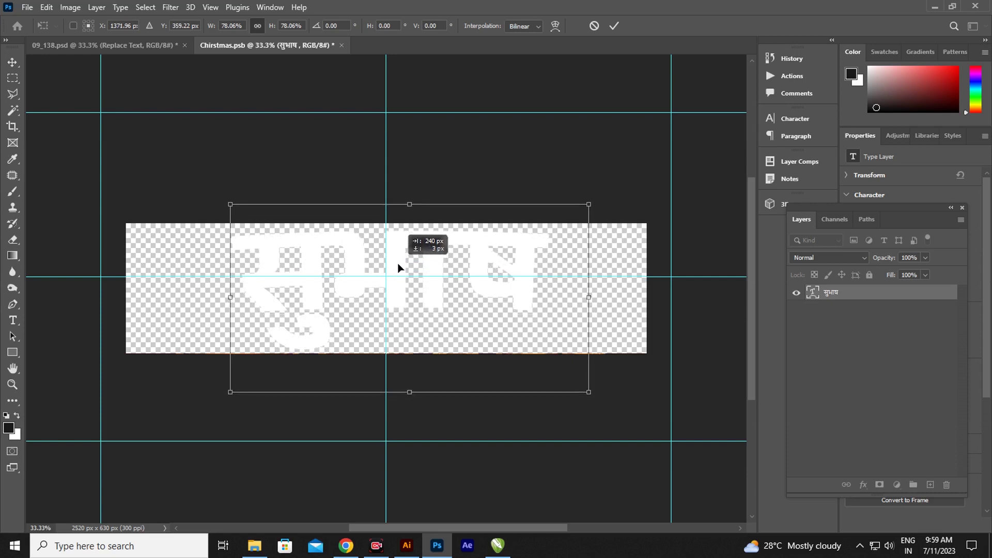
pyautogui.click(13, 62)
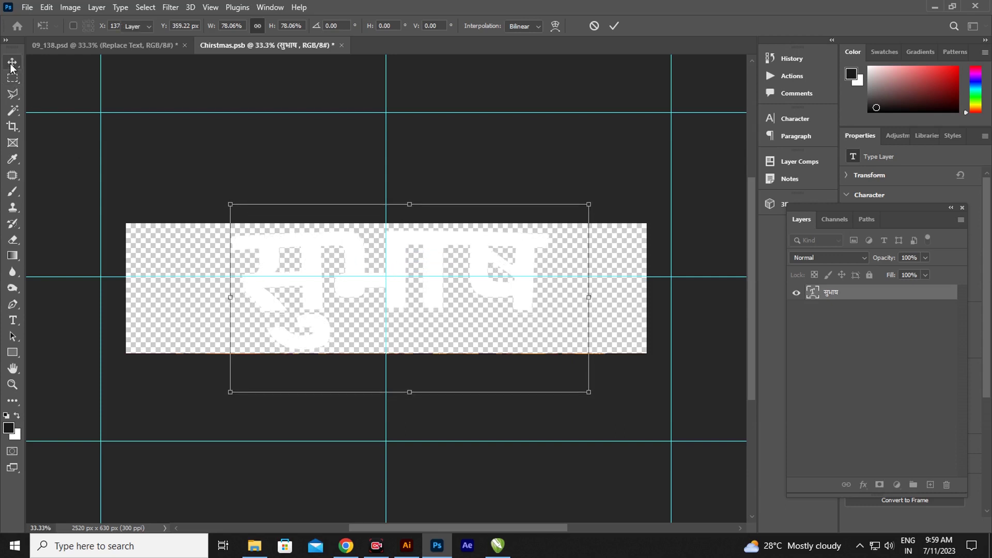
pyautogui.press('Return')
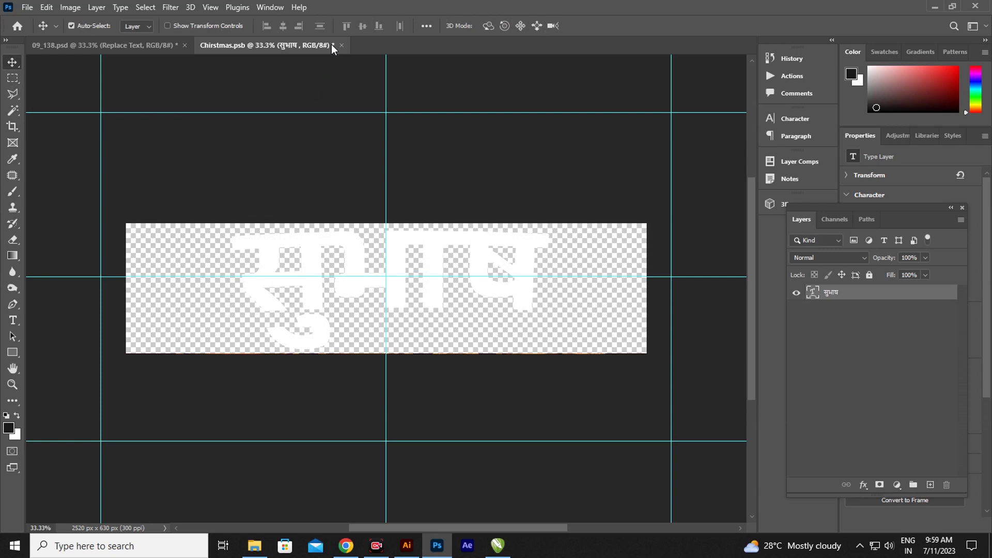
# - Close Christmas.psb saving its changes, then select the Color Fill 1 layer
pyautogui.click(341, 45)
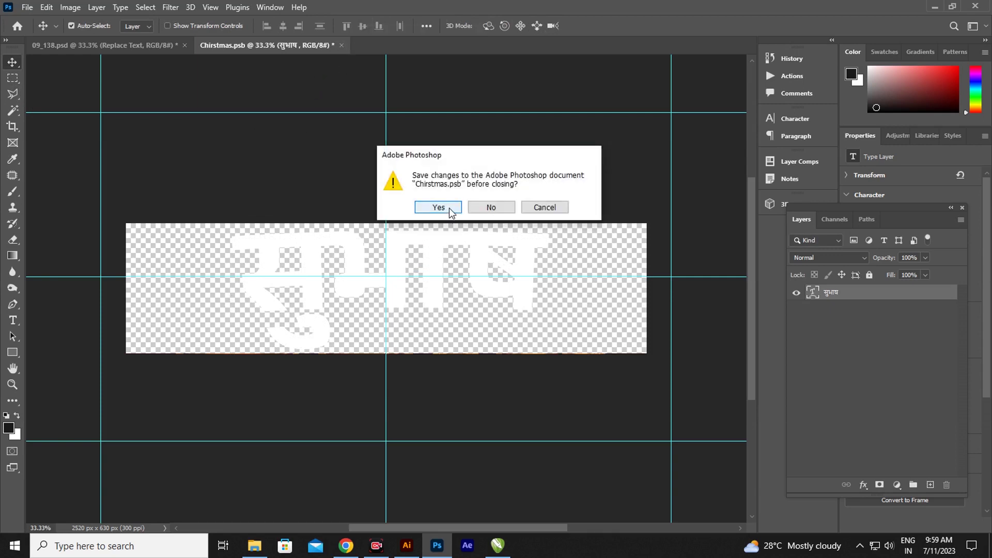
pyautogui.click(438, 207)
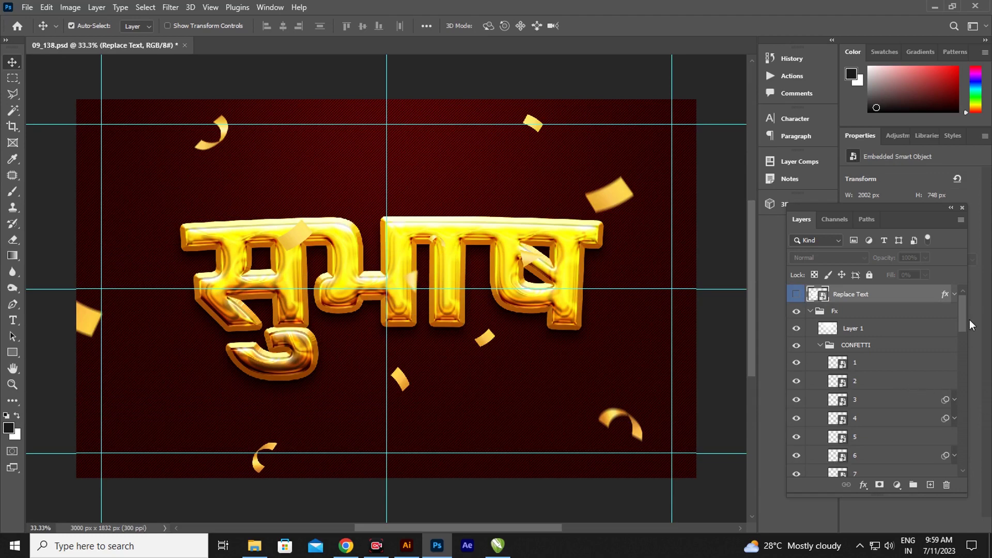
pyautogui.moveTo(961, 319); pyautogui.dragTo(963, 453)
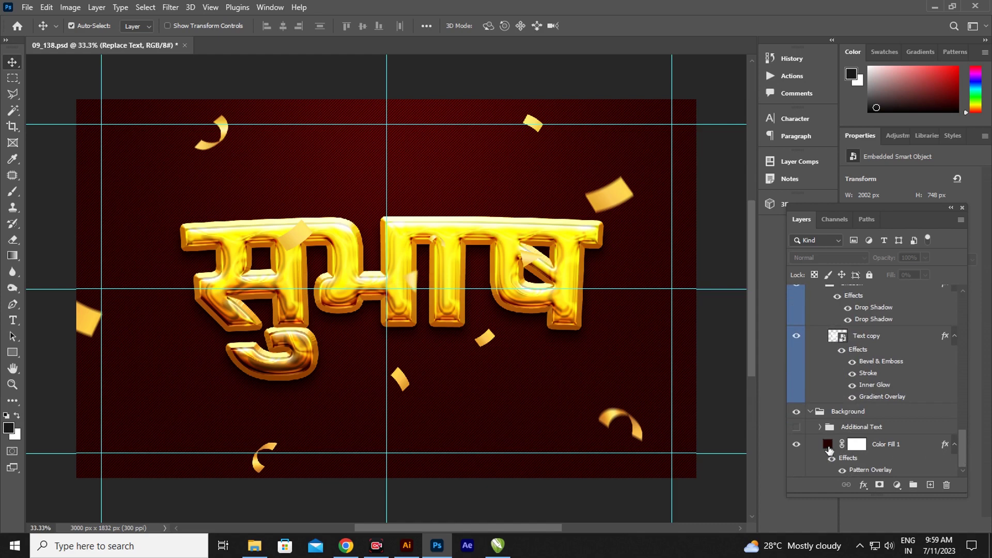
pyautogui.click(828, 445)
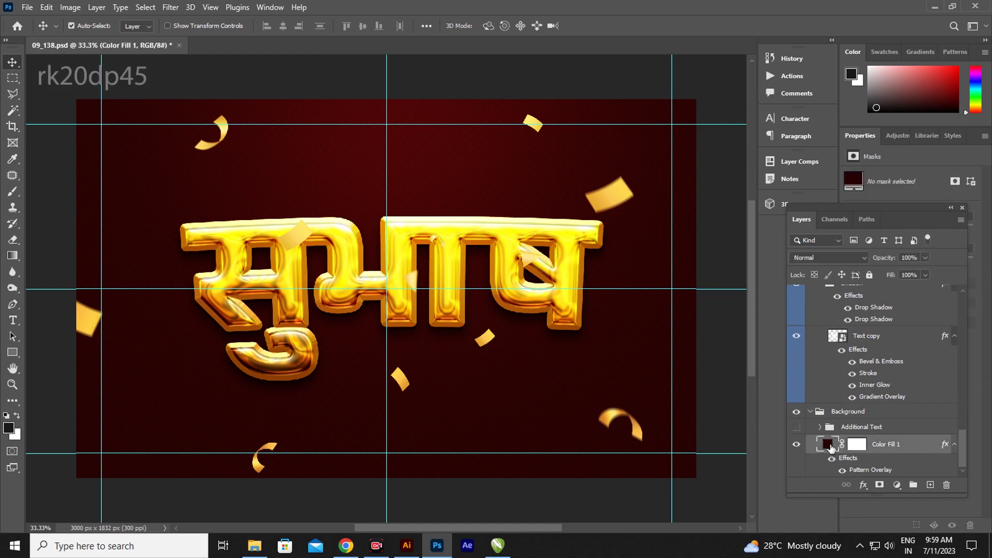
# - Recolor the Color Fill 1 background to near-black #080505
pyautogui.doubleClick(828, 444)
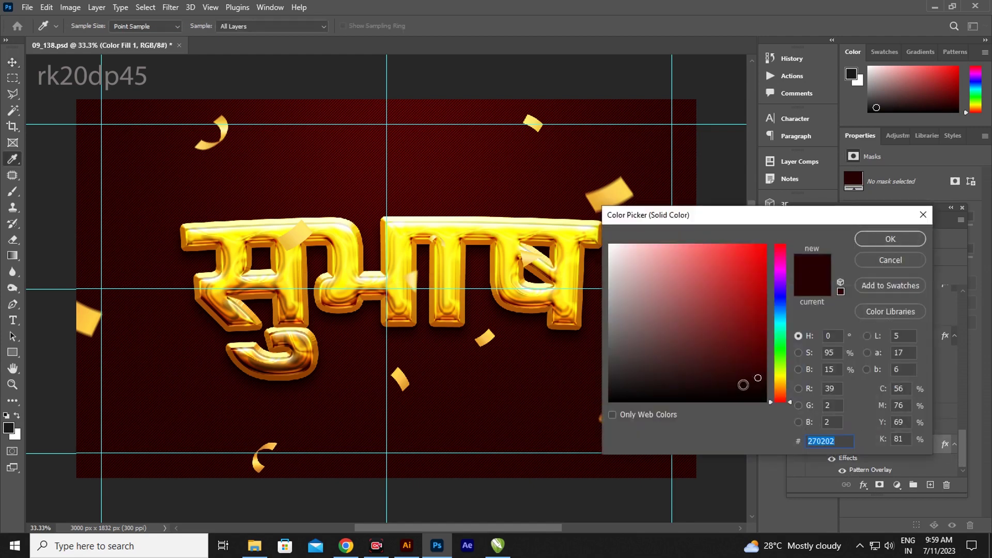
pyautogui.click(656, 397)
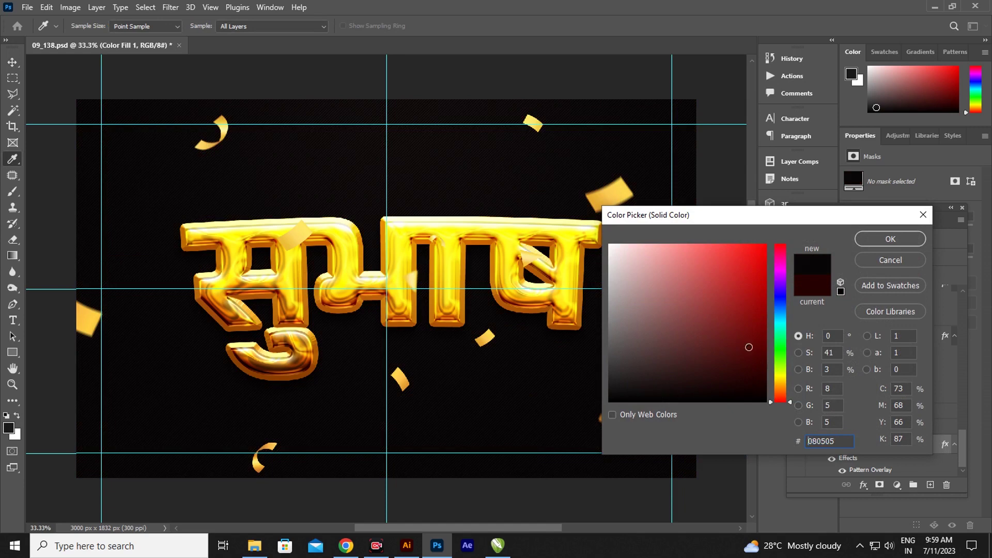
pyautogui.click(887, 239)
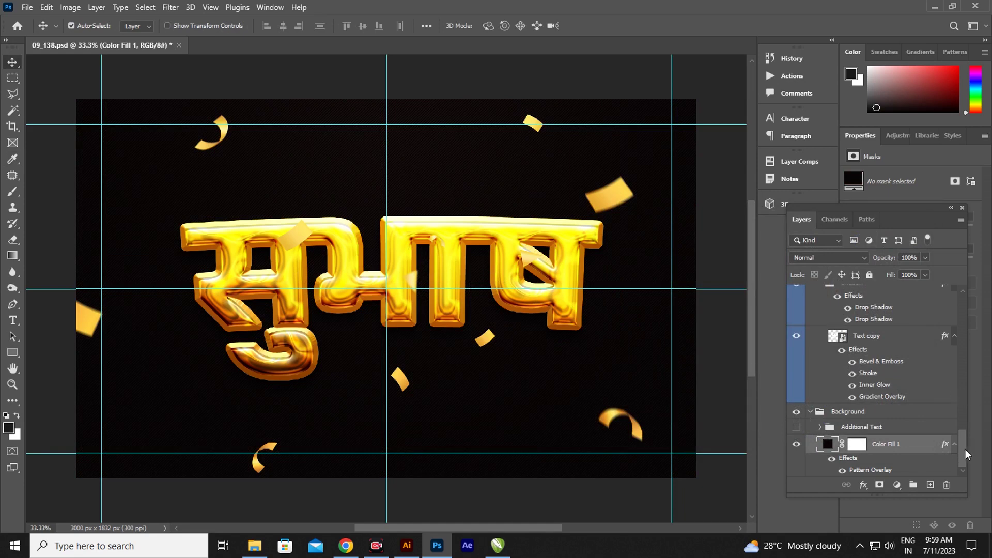
pyautogui.moveTo(964, 454)
pyautogui.mouseDown()
pyautogui.moveTo(965, 340)
pyautogui.moveTo(965, 389)
pyautogui.mouseUp()
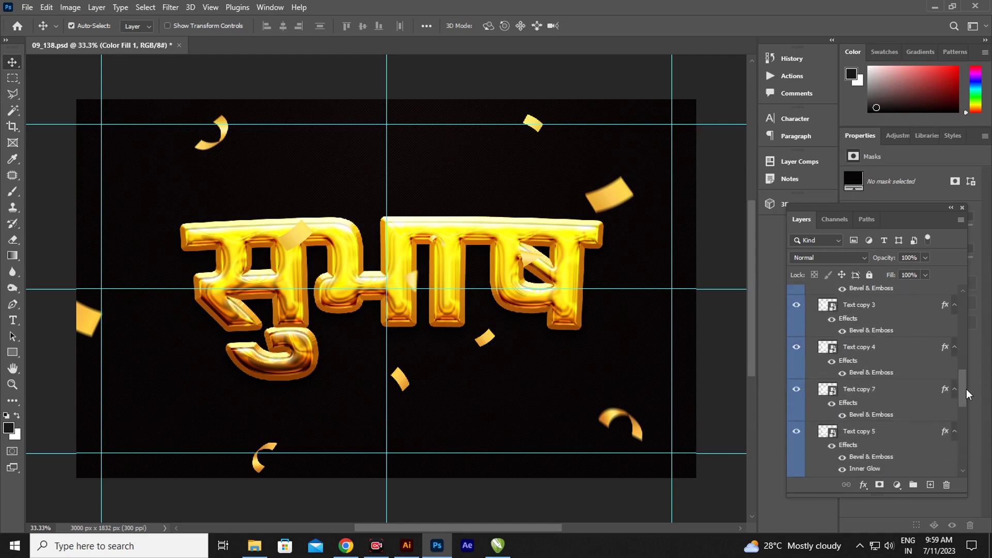